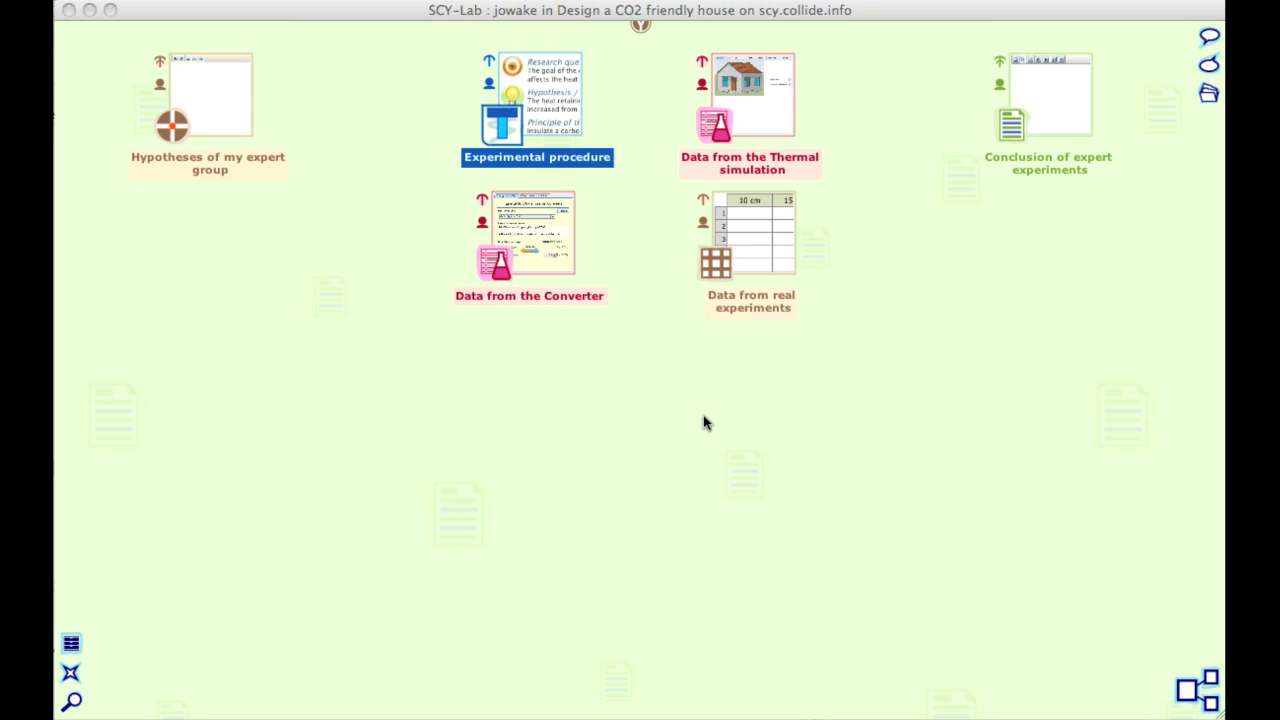
Open the Experimental procedure document from the workspace.
{"action": "double_click", "coordinate": [503, 133]}
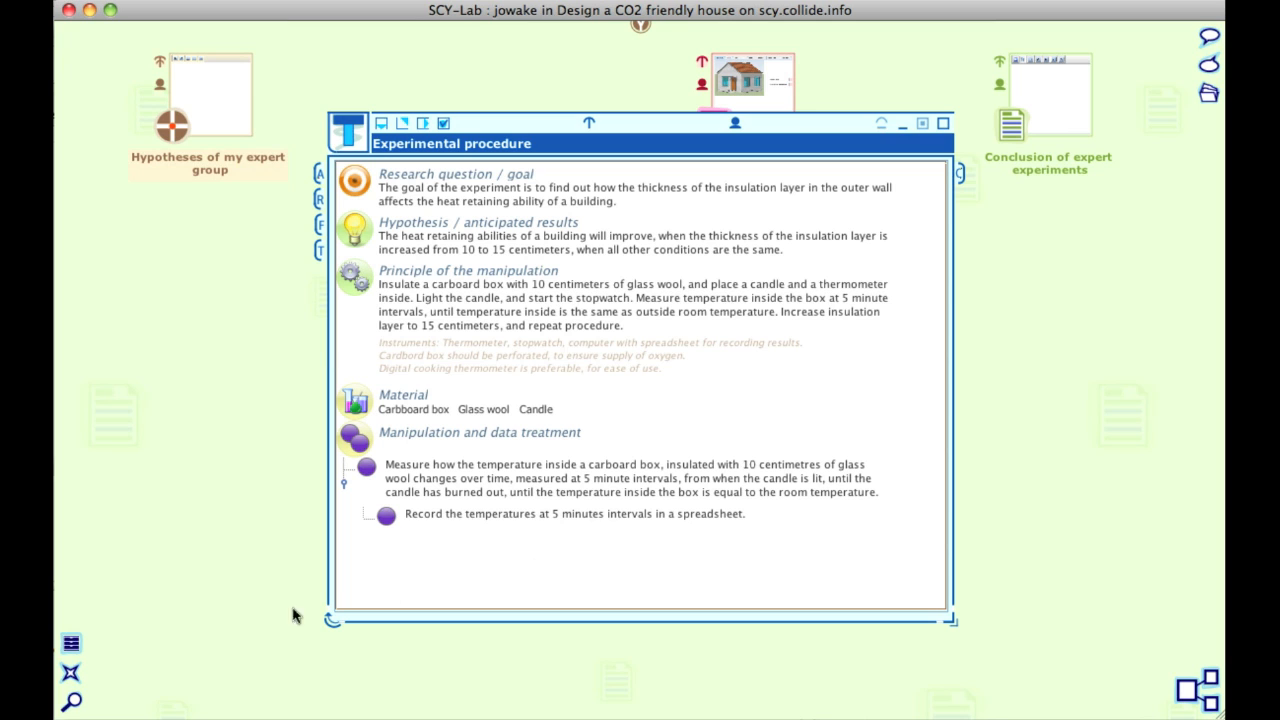
{"action": "left_click", "coordinate": [74, 671]}
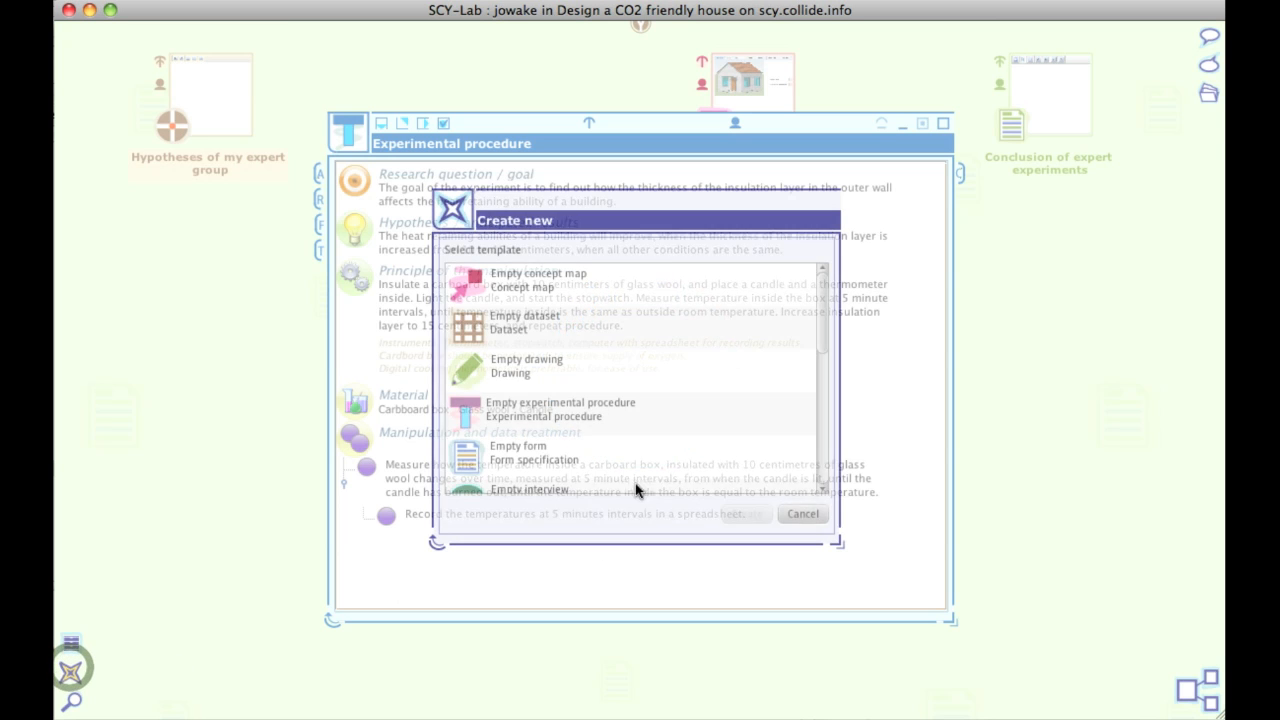
{"action": "left_click", "coordinate": [648, 429]}
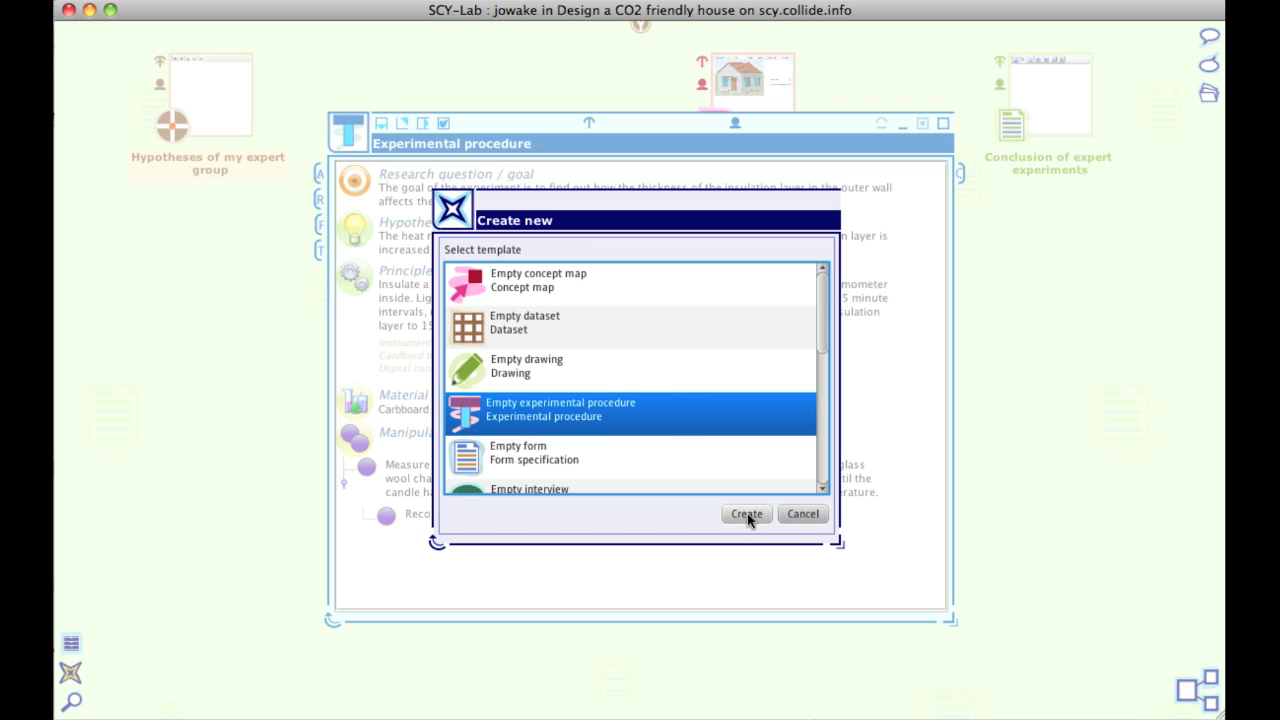
{"action": "left_click", "coordinate": [800, 513]}
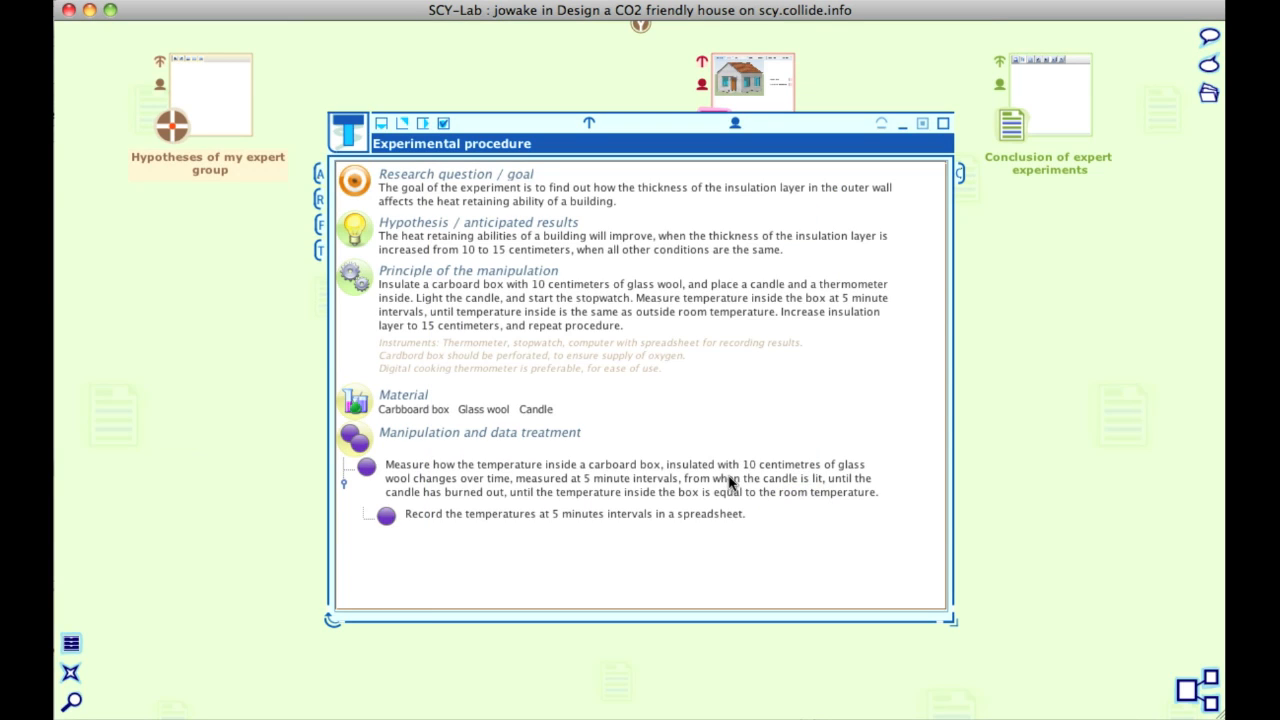
Add the note "Relates to energy needed to heat house." to the Research question / goal section.
{"action": "left_click", "coordinate": [483, 189]}
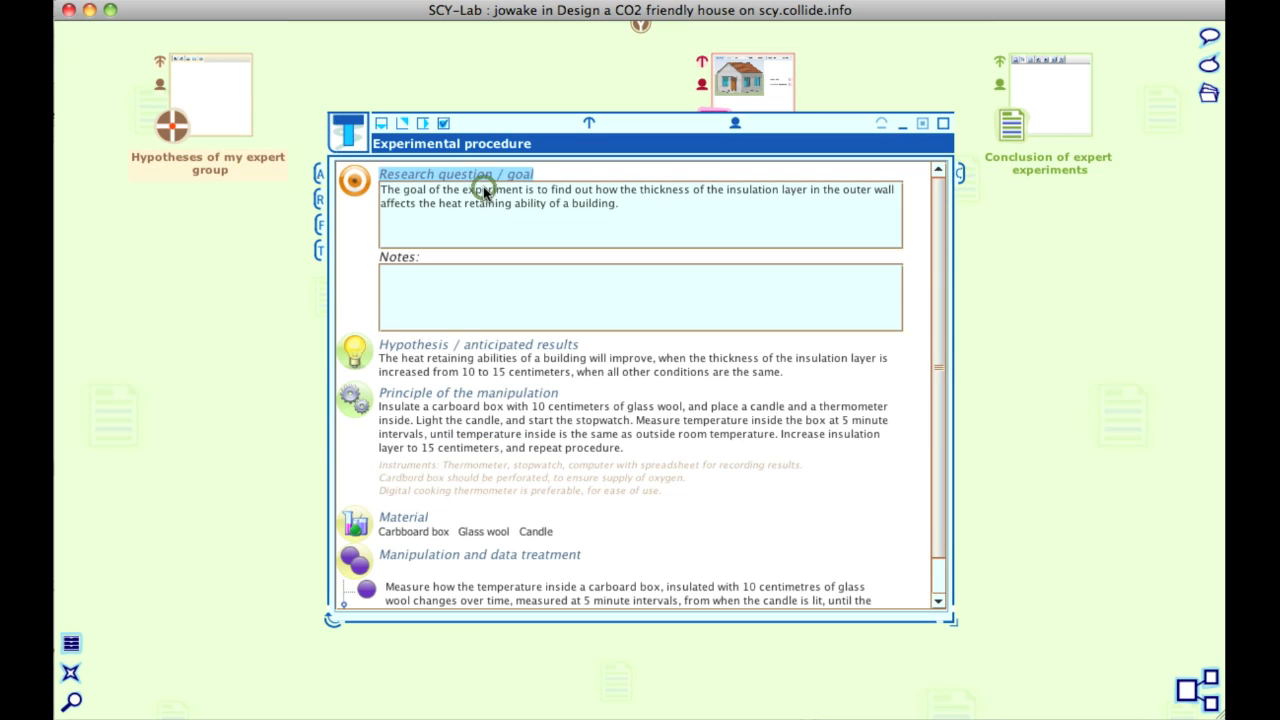
{"action": "left_click", "coordinate": [501, 296]}
{"action": "type", "text": "Relates to energy needed to heat ho"}
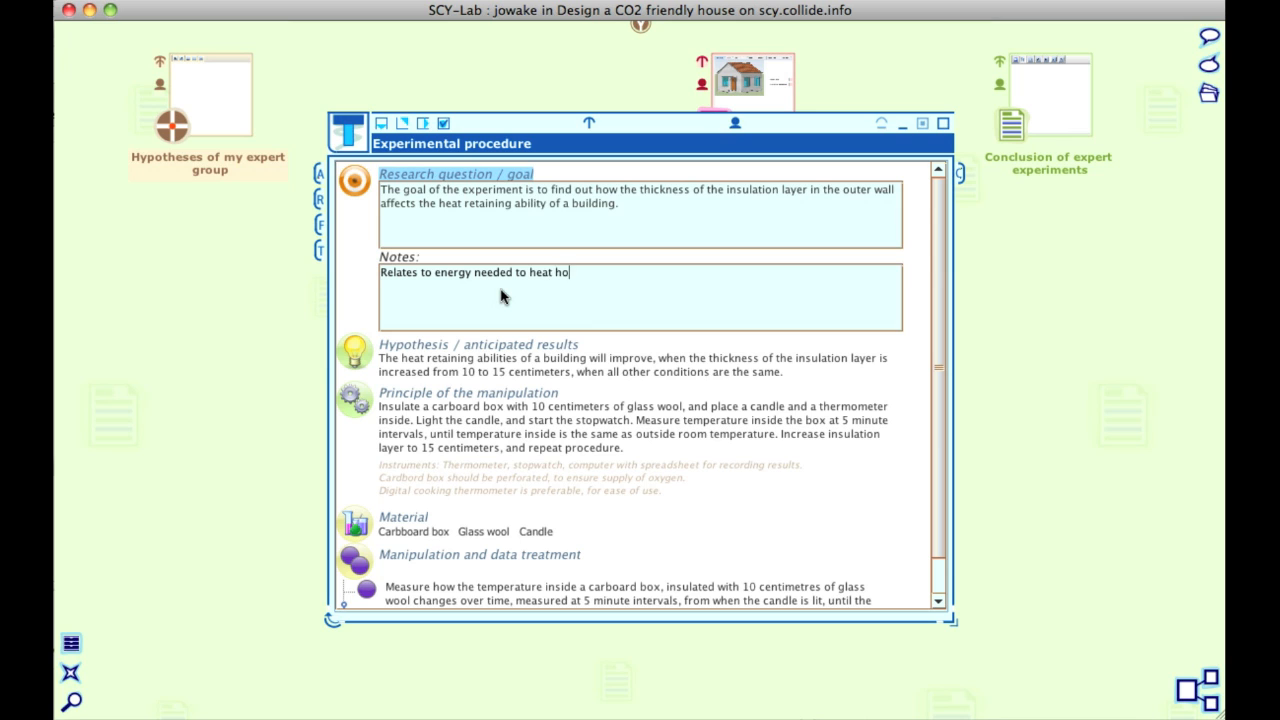
{"action": "type", "text": "use."}
Expand the Hypothesis / anticipated results section to view its text and notes fields, and collapse it again.
{"action": "left_click", "coordinate": [778, 358]}
{"action": "left_click", "coordinate": [622, 272]}
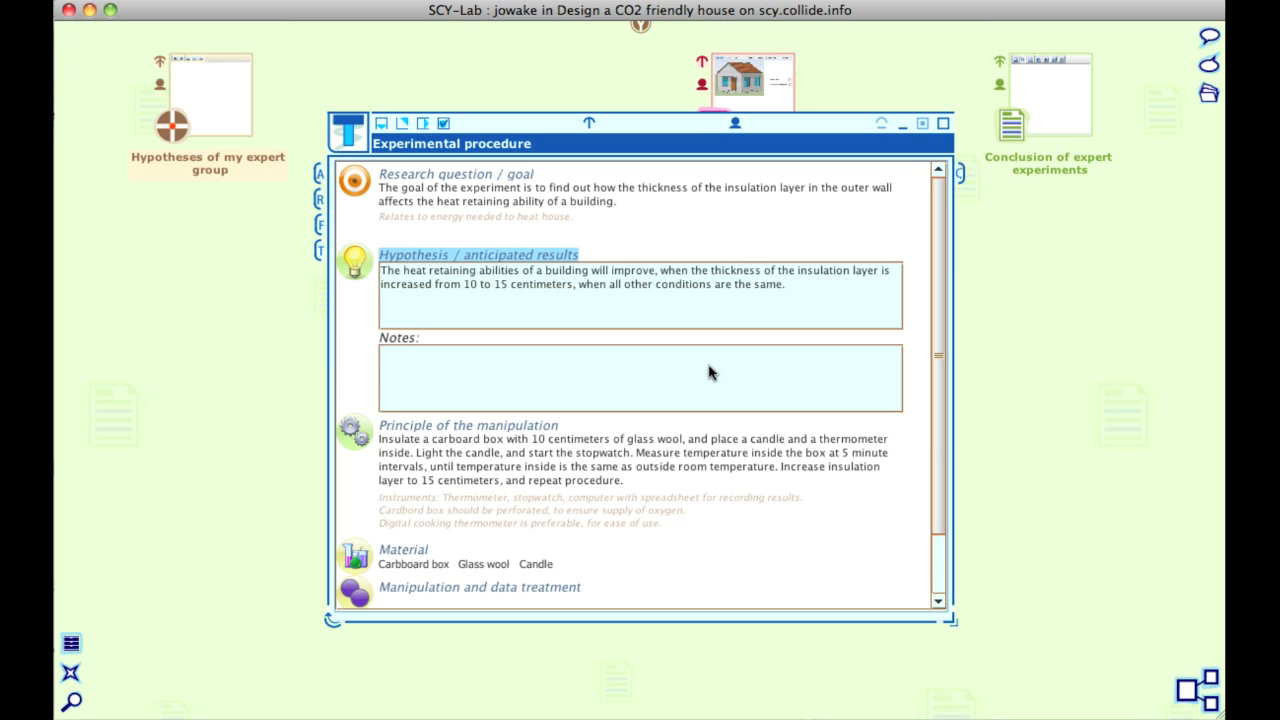
{"action": "left_click", "coordinate": [918, 390]}
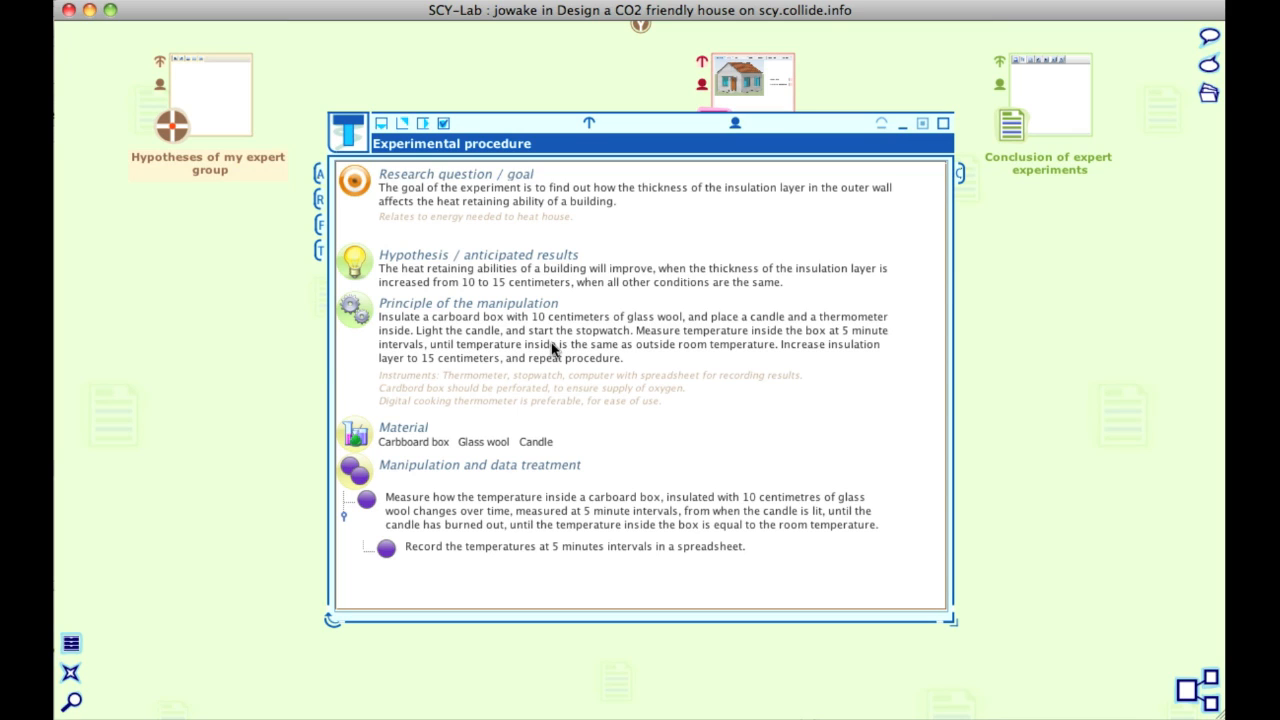
In the Principle of the manipulation notes, insert a blank line after the instruments line and reword its label to "Instruments needed:".
{"action": "left_click", "coordinate": [520, 305]}
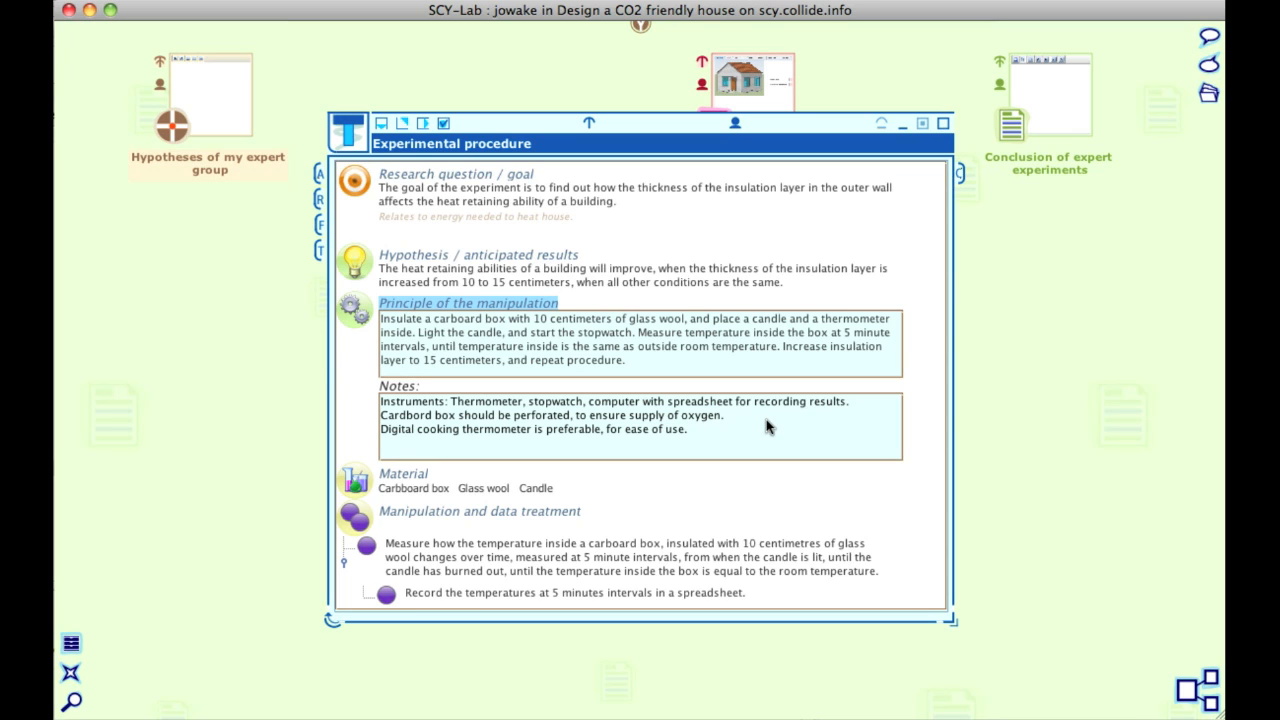
{"action": "left_click", "coordinate": [853, 401]}
{"action": "key", "text": "Return"}
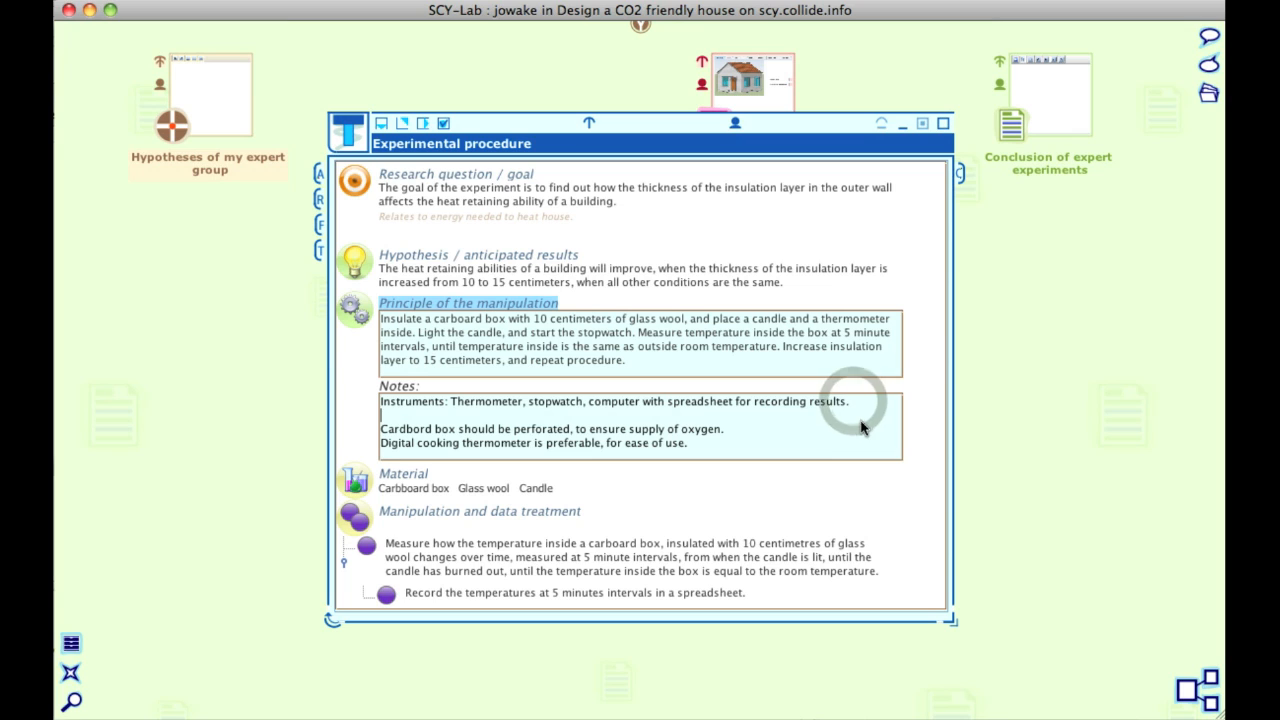
{"action": "left_click", "coordinate": [446, 401]}
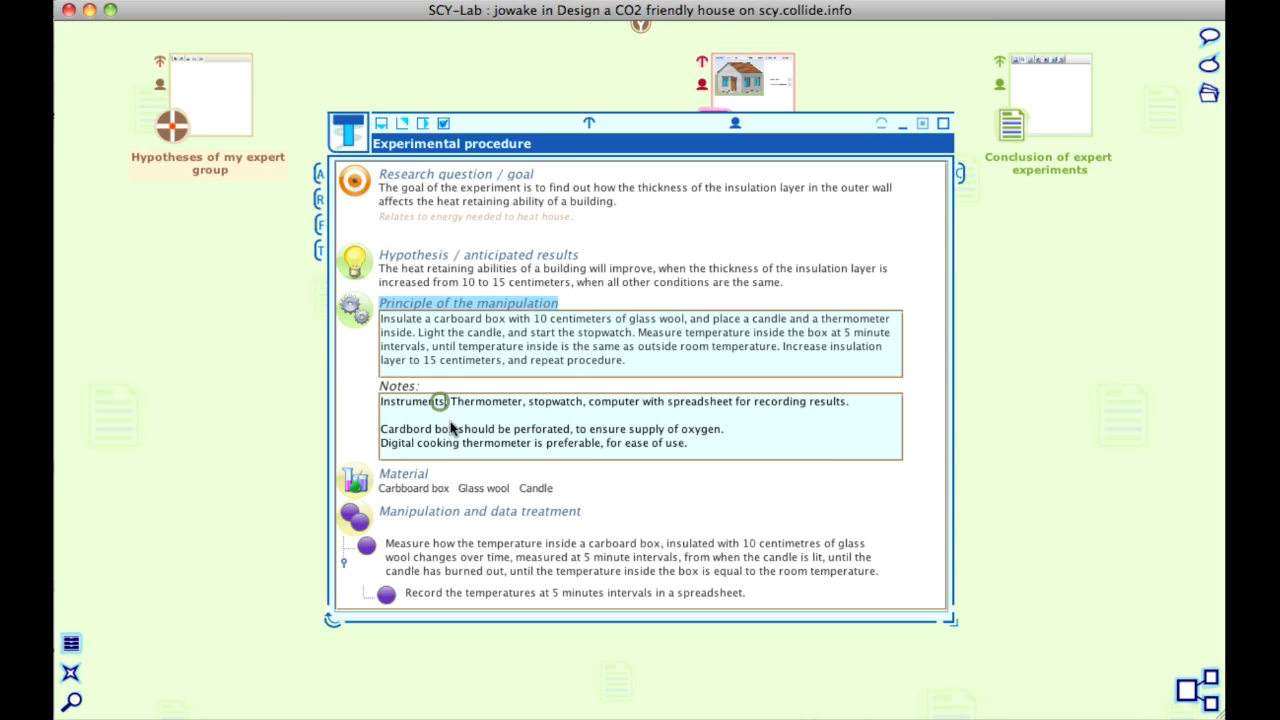
{"action": "type", "text": "needed"}
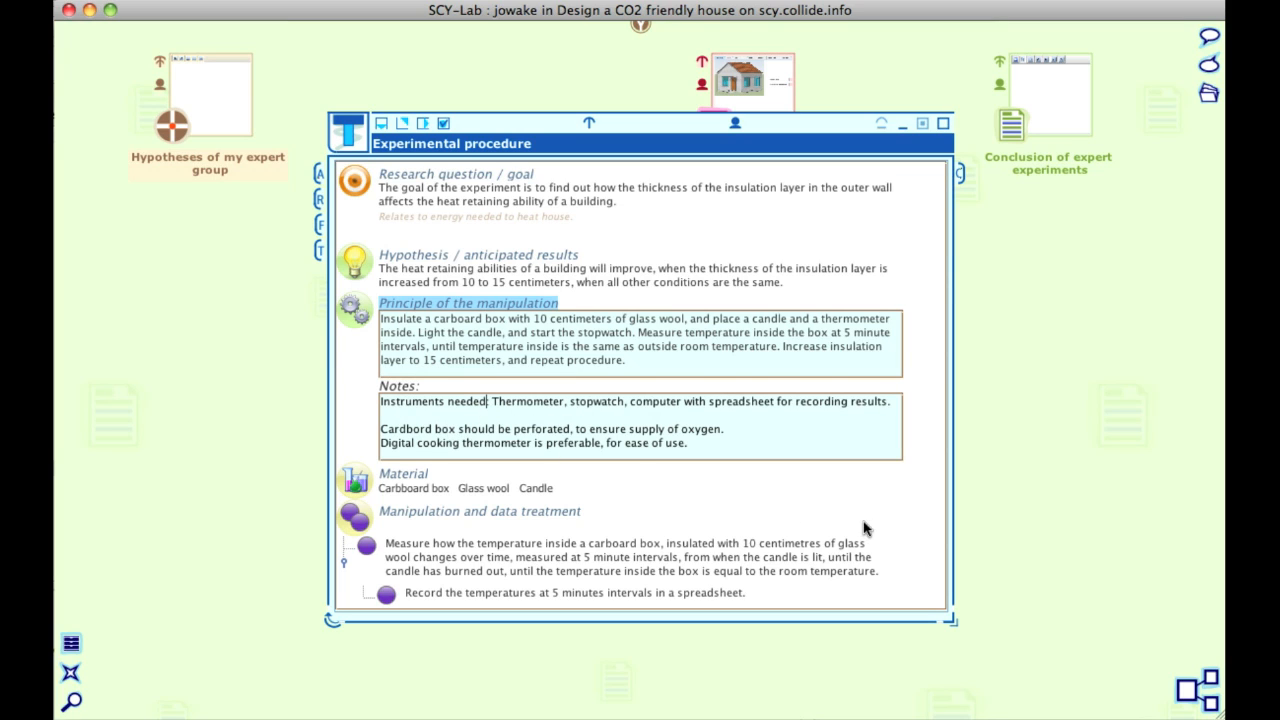
{"action": "left_click", "coordinate": [900, 498]}
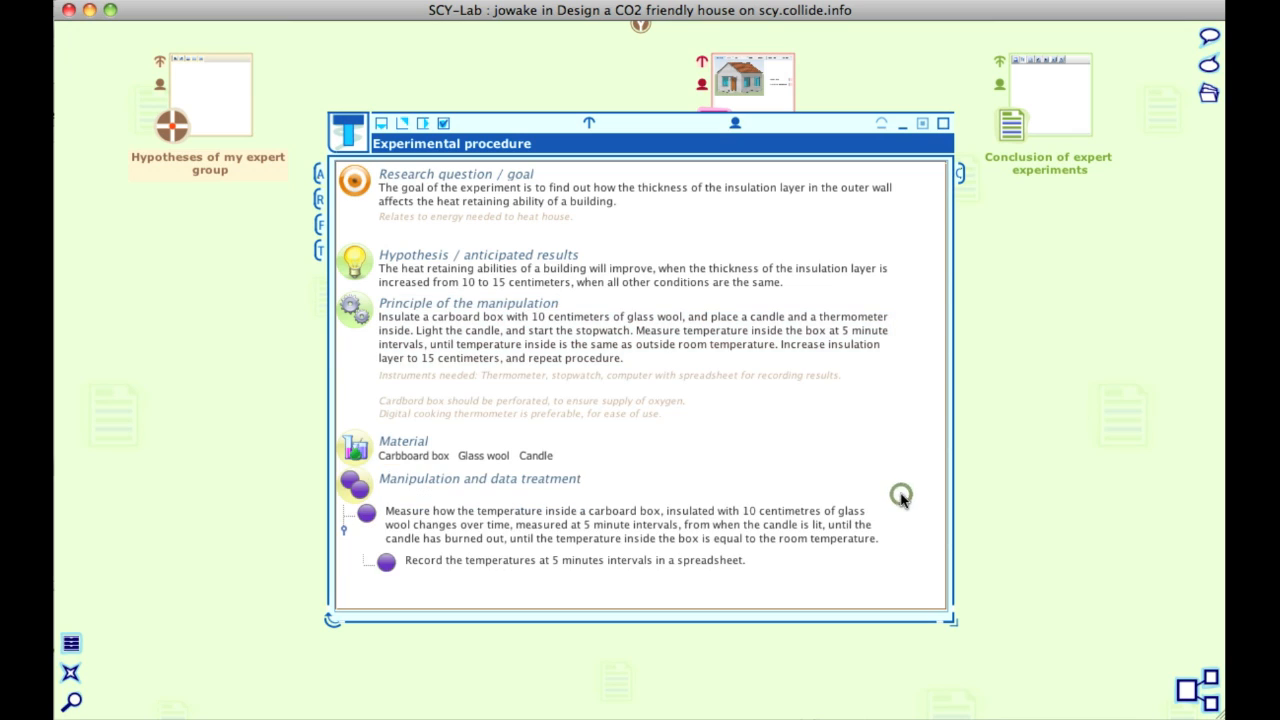
Add a used material named "Tin foil" with the note "For keeping glass wool in place." to the experiment's material list.
{"action": "left_click", "coordinate": [410, 443]}
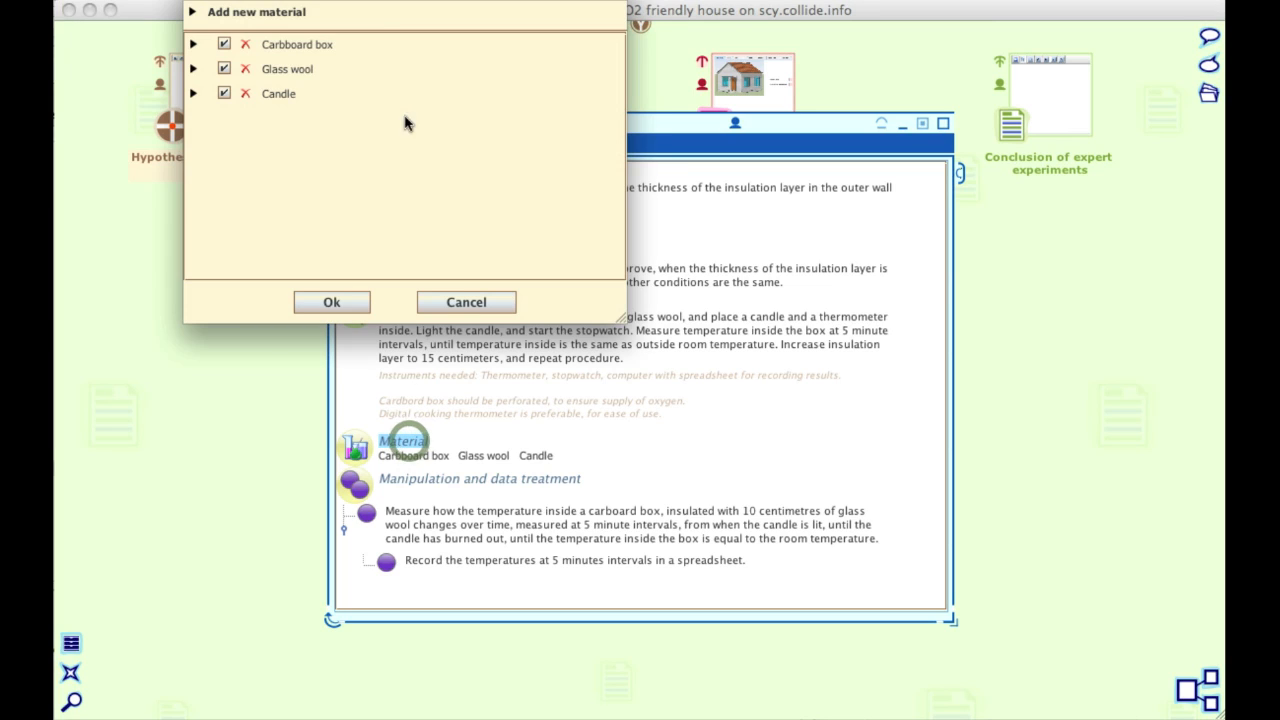
{"action": "left_click_drag", "start_coordinate": [400, 3], "coordinate": [674, 160]}
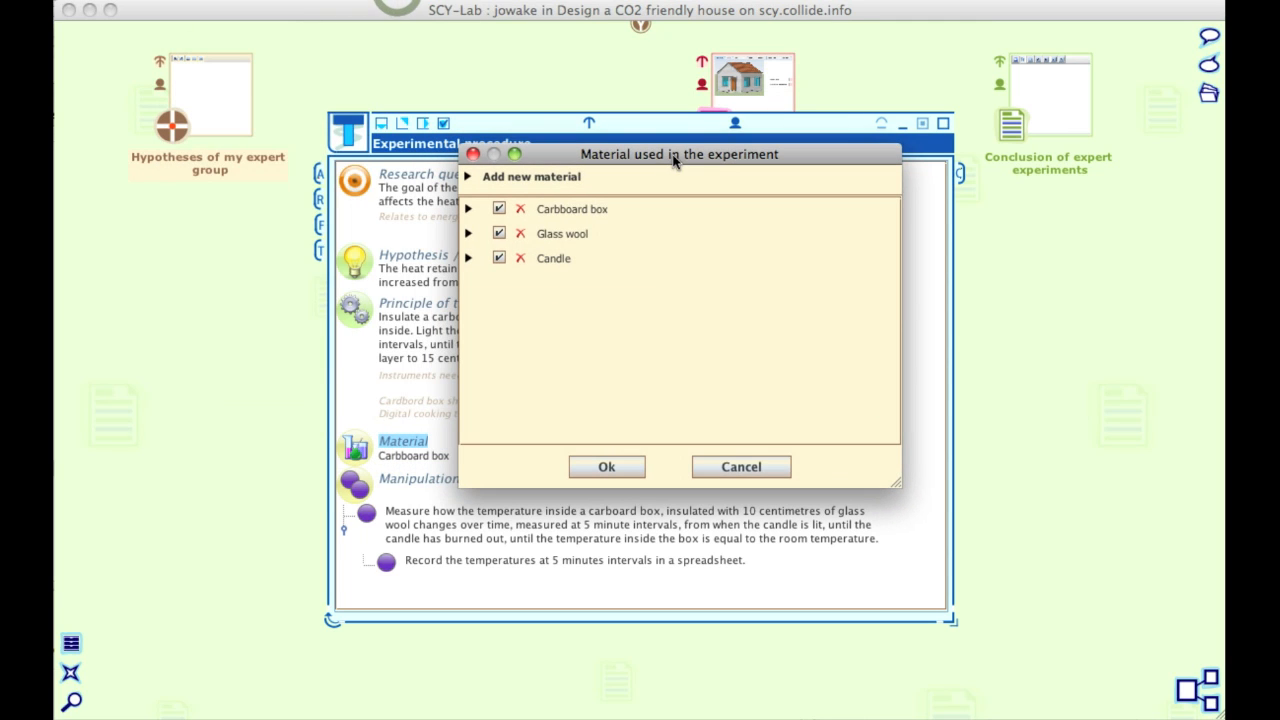
{"action": "left_click", "coordinate": [559, 175]}
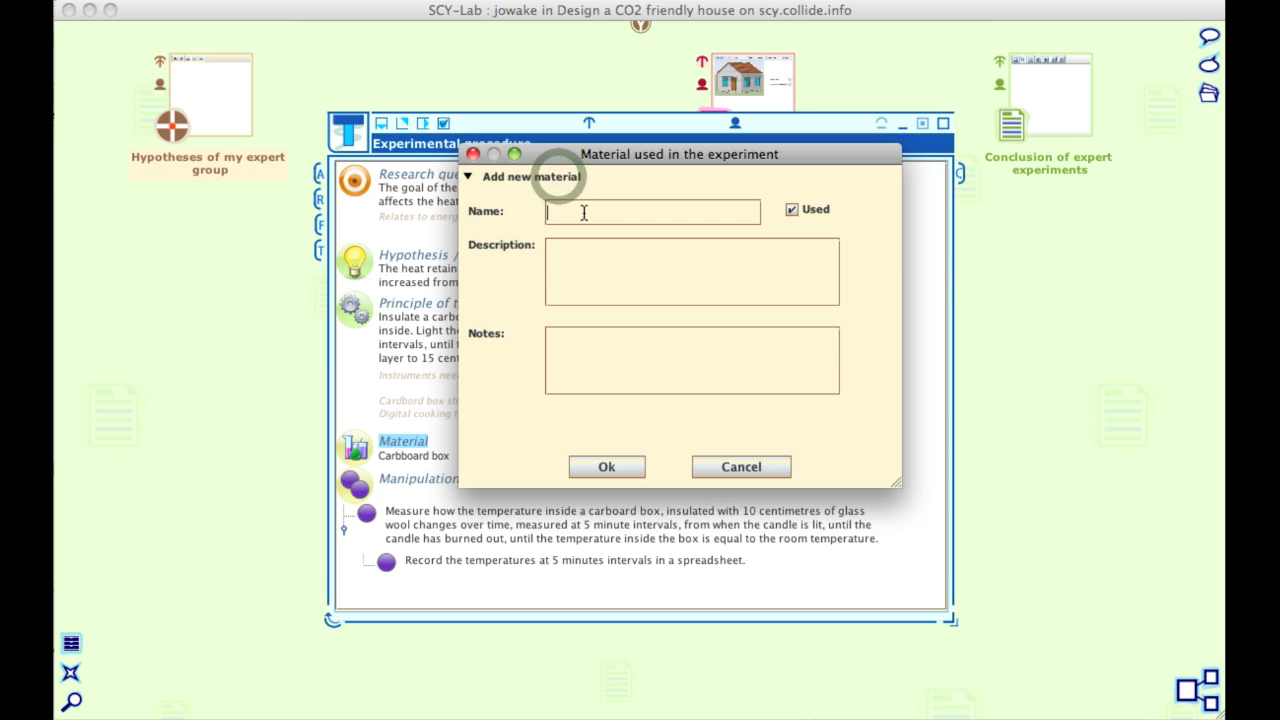
{"action": "type", "text": "Tin "}
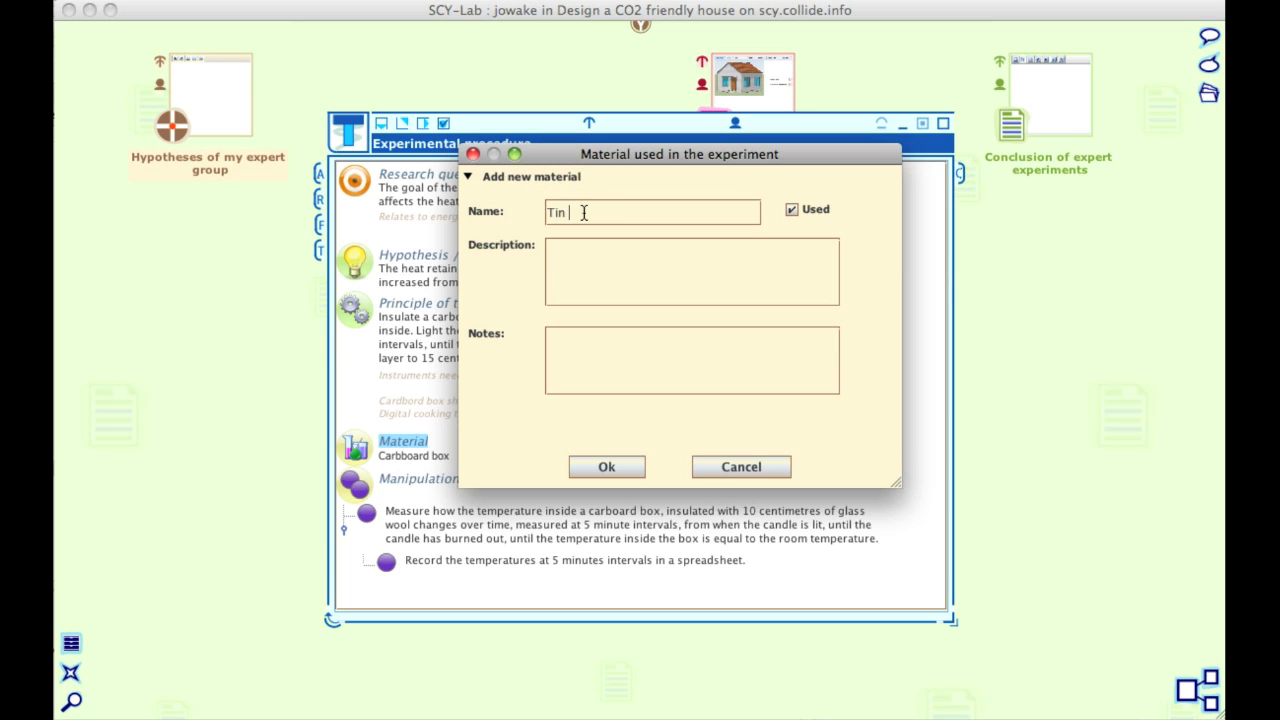
{"action": "type", "text": "foil"}
{"action": "left_click", "coordinate": [593, 360]}
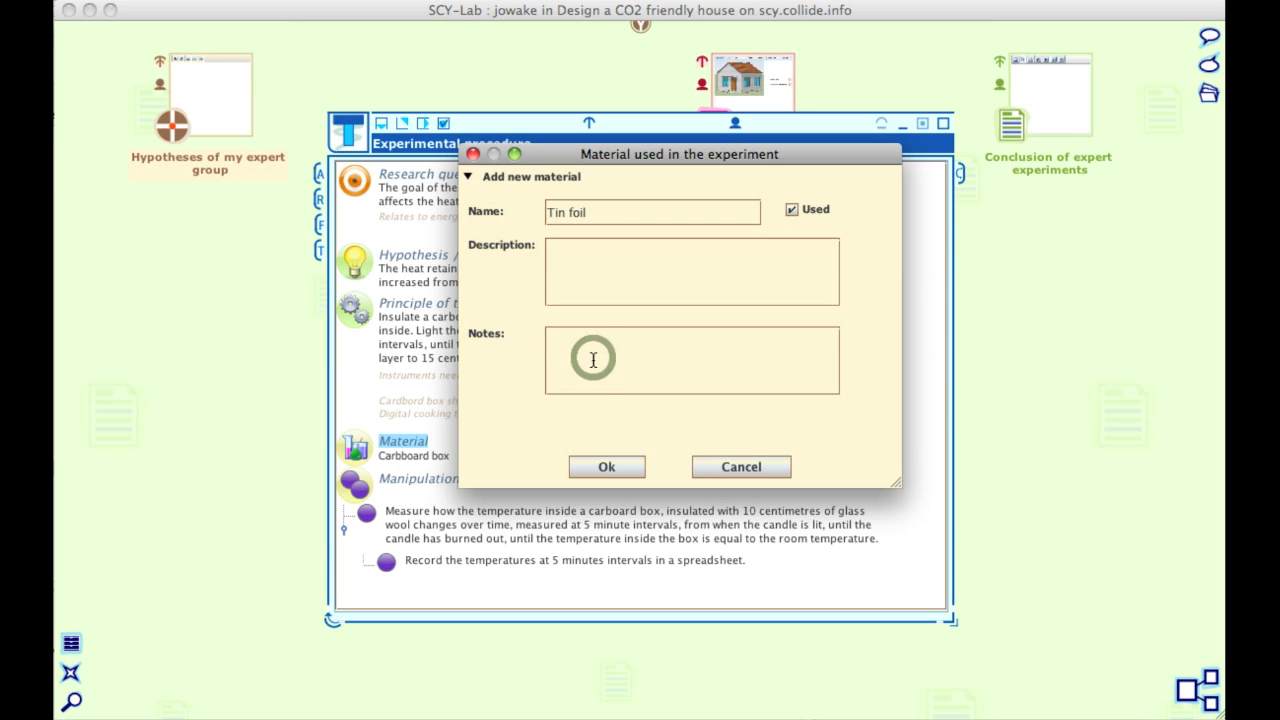
{"action": "type", "text": "For keeping glass wool in place."}
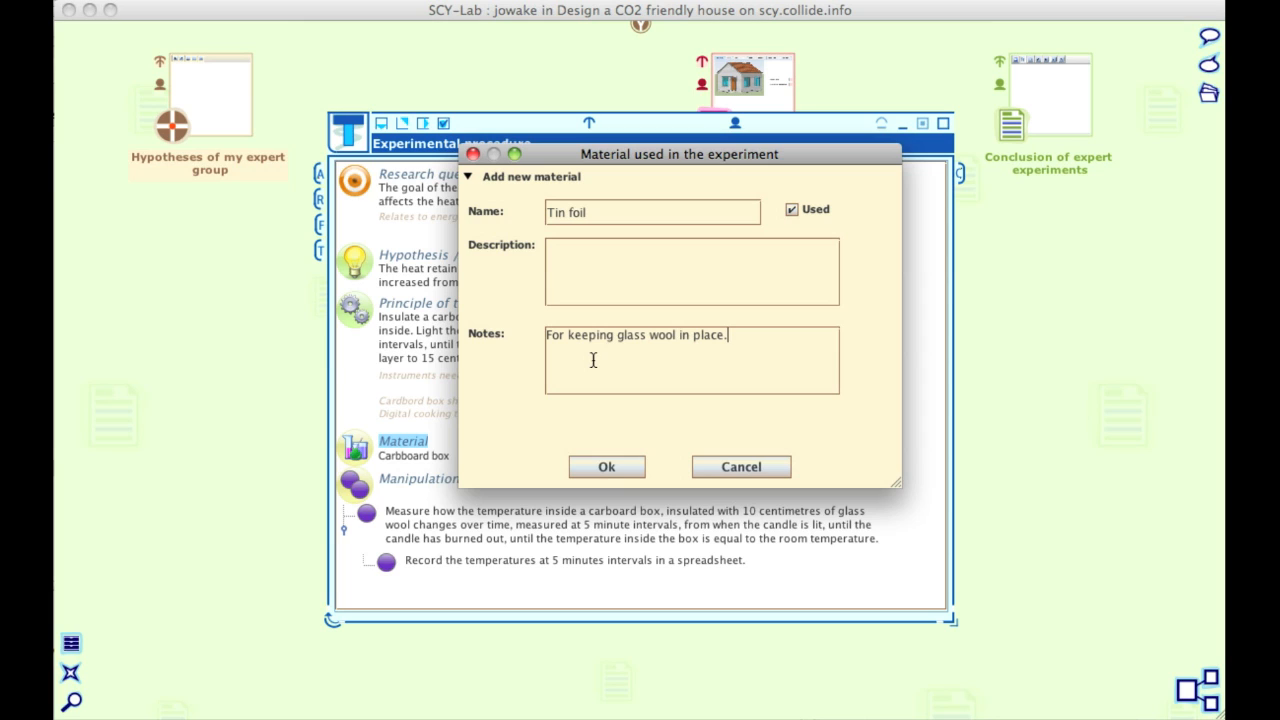
{"action": "left_click", "coordinate": [612, 468]}
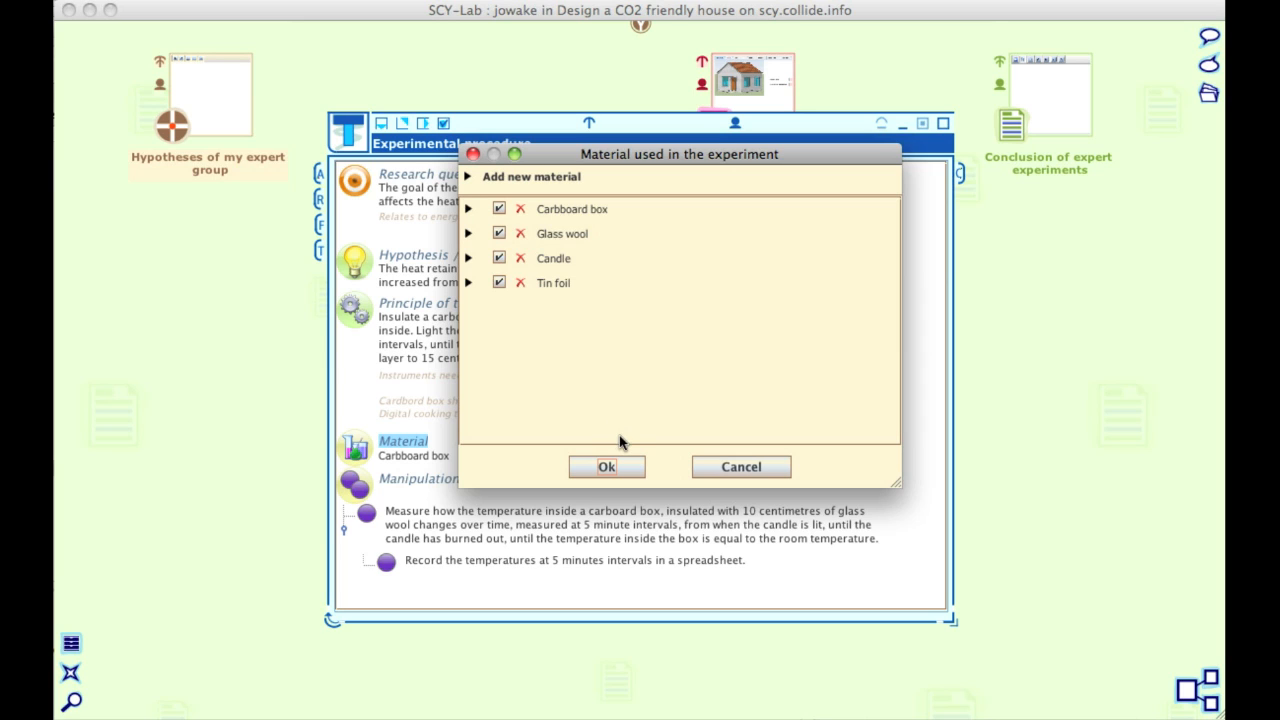
{"action": "left_click", "coordinate": [608, 470]}
Copy the task that measures the temperature inside the box insulated with 10 centimetres of glass wool.
{"action": "right_click", "coordinate": [368, 515]}
{"action": "left_click", "coordinate": [368, 515]}
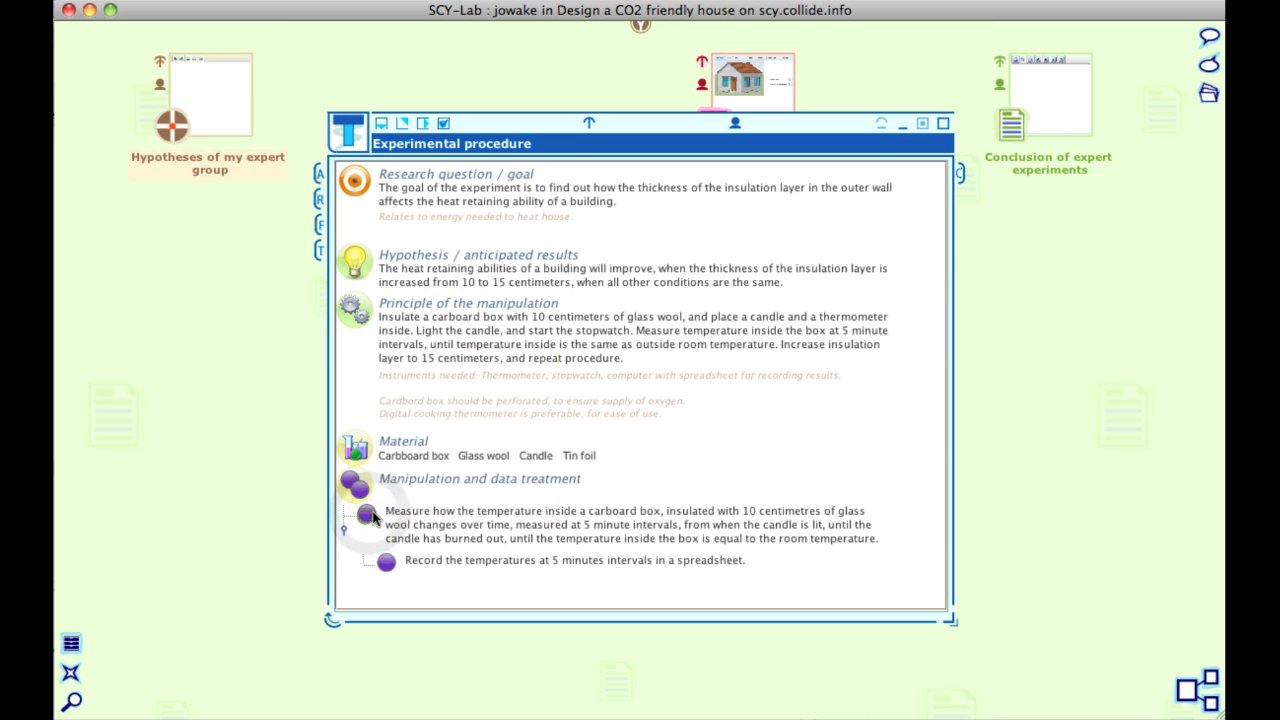
{"action": "right_click", "coordinate": [370, 516]}
{"action": "left_click", "coordinate": [388, 514]}
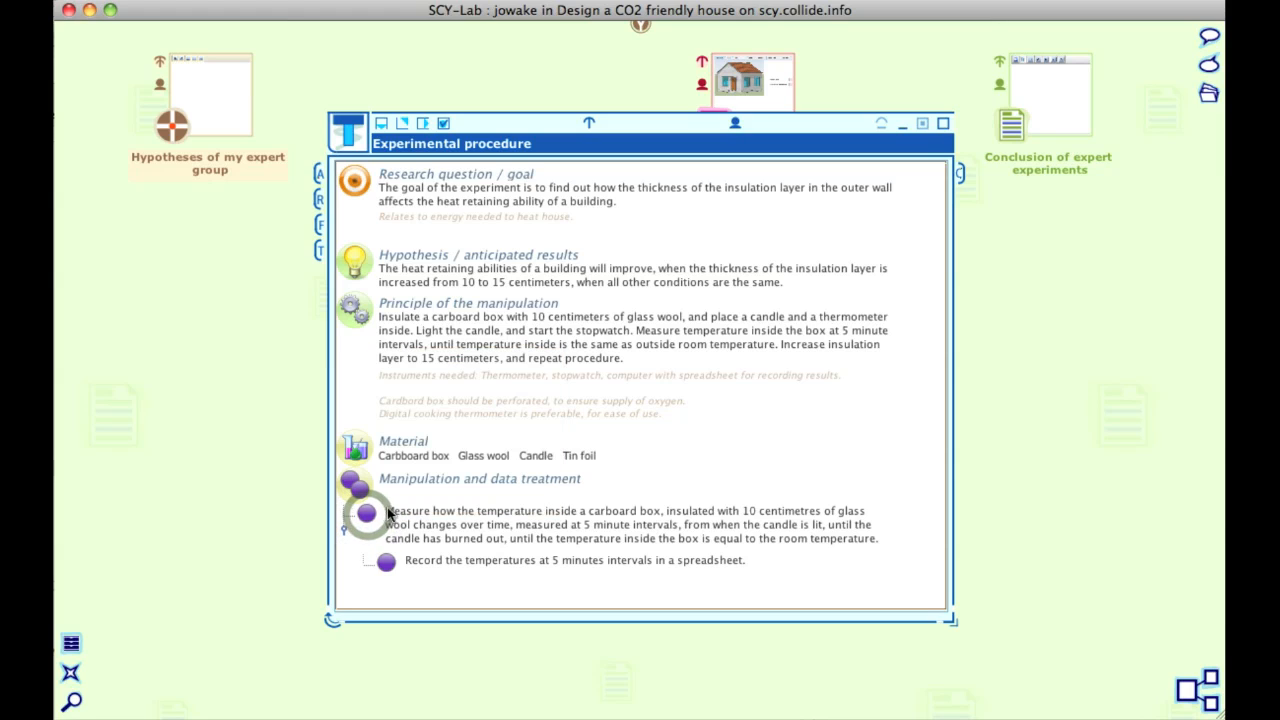
{"action": "right_click", "coordinate": [388, 514]}
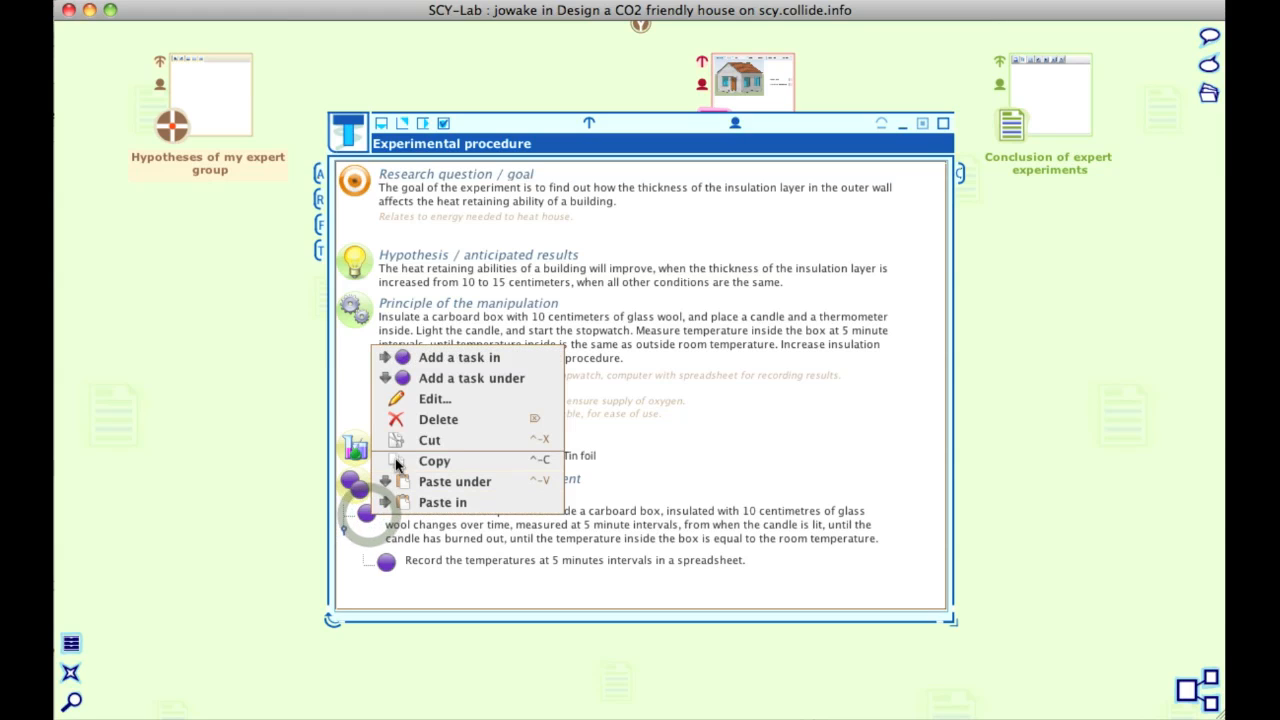
{"action": "left_click", "coordinate": [397, 463]}
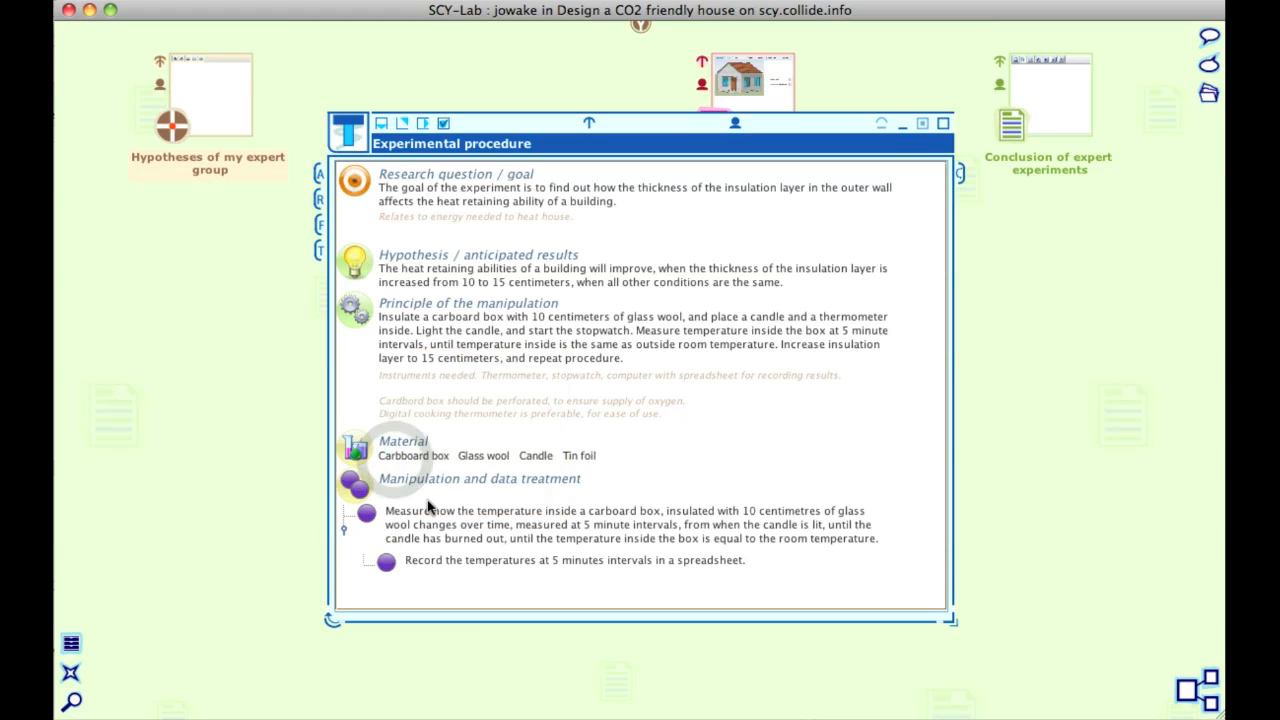
Read the experimental procedure checklist in the document's resources through to its end, and close it.
{"action": "left_click", "coordinate": [320, 201]}
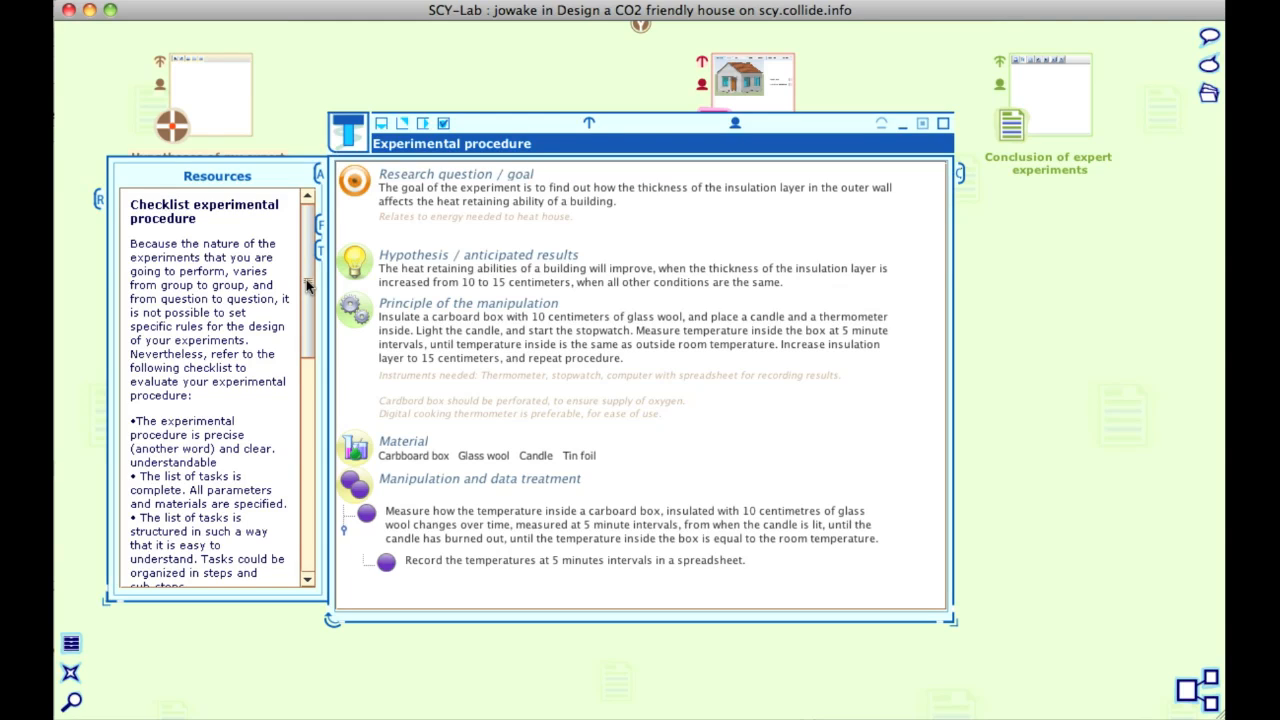
{"action": "left_click_drag", "start_coordinate": [307, 285], "coordinate": [296, 507]}
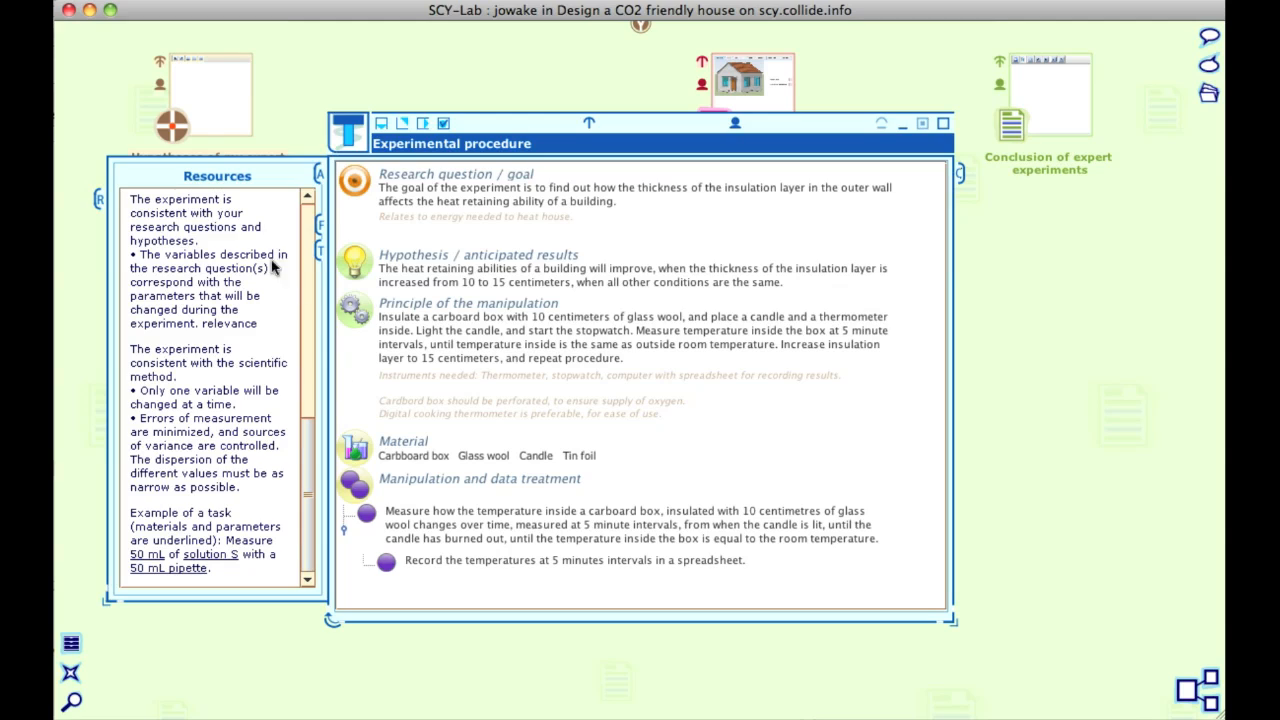
{"action": "left_click", "coordinate": [99, 200]}
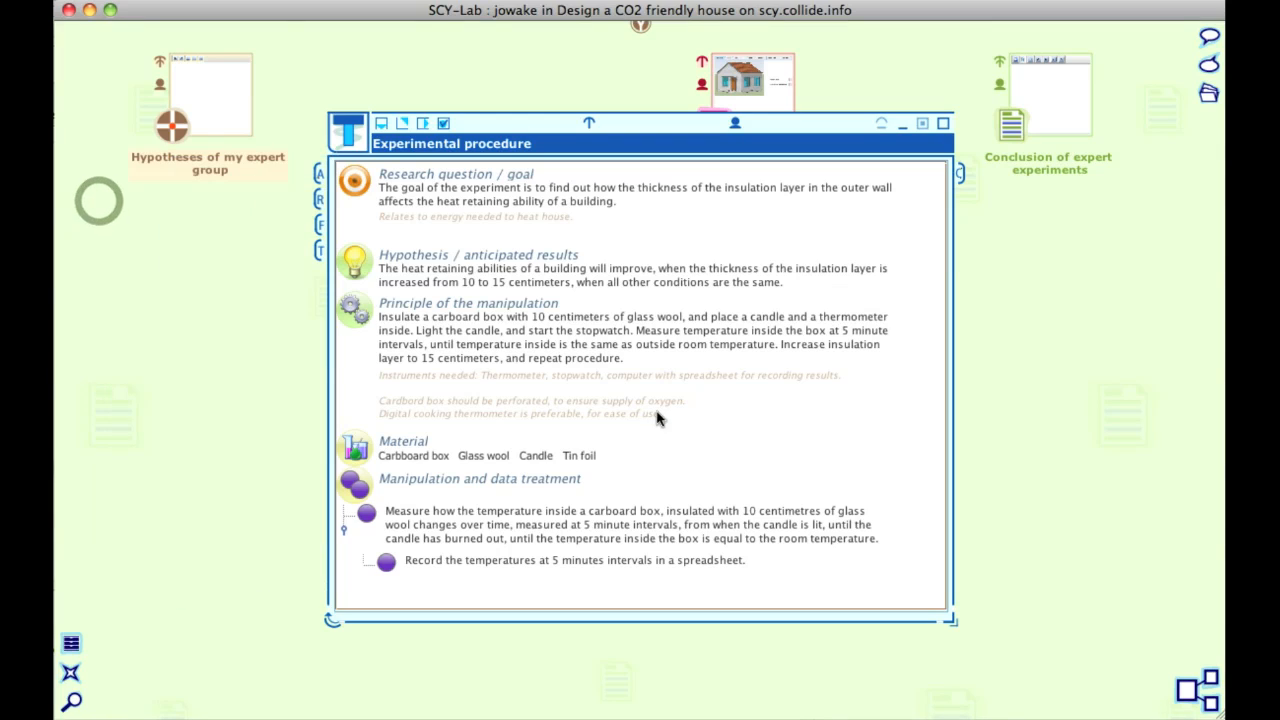
Paste the copied temperature-measuring task into the Manipulation and data treatment section.
{"action": "right_click", "coordinate": [493, 487]}
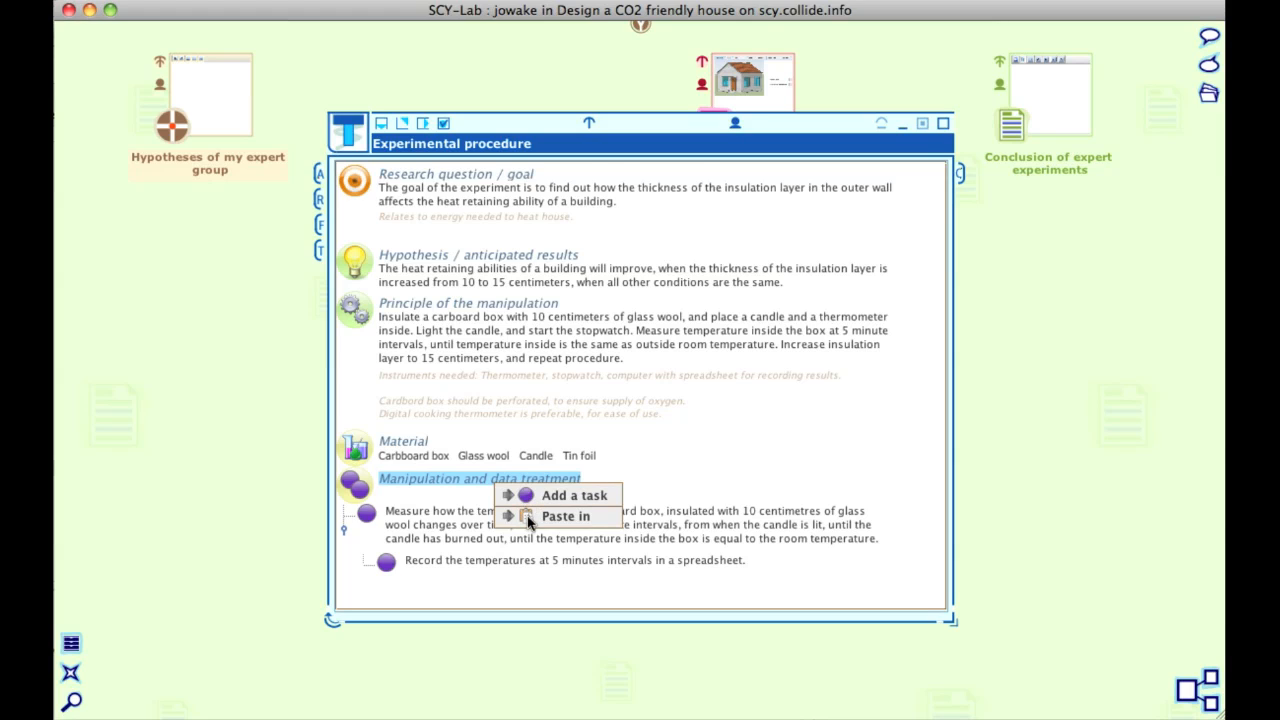
{"action": "left_click", "coordinate": [565, 516]}
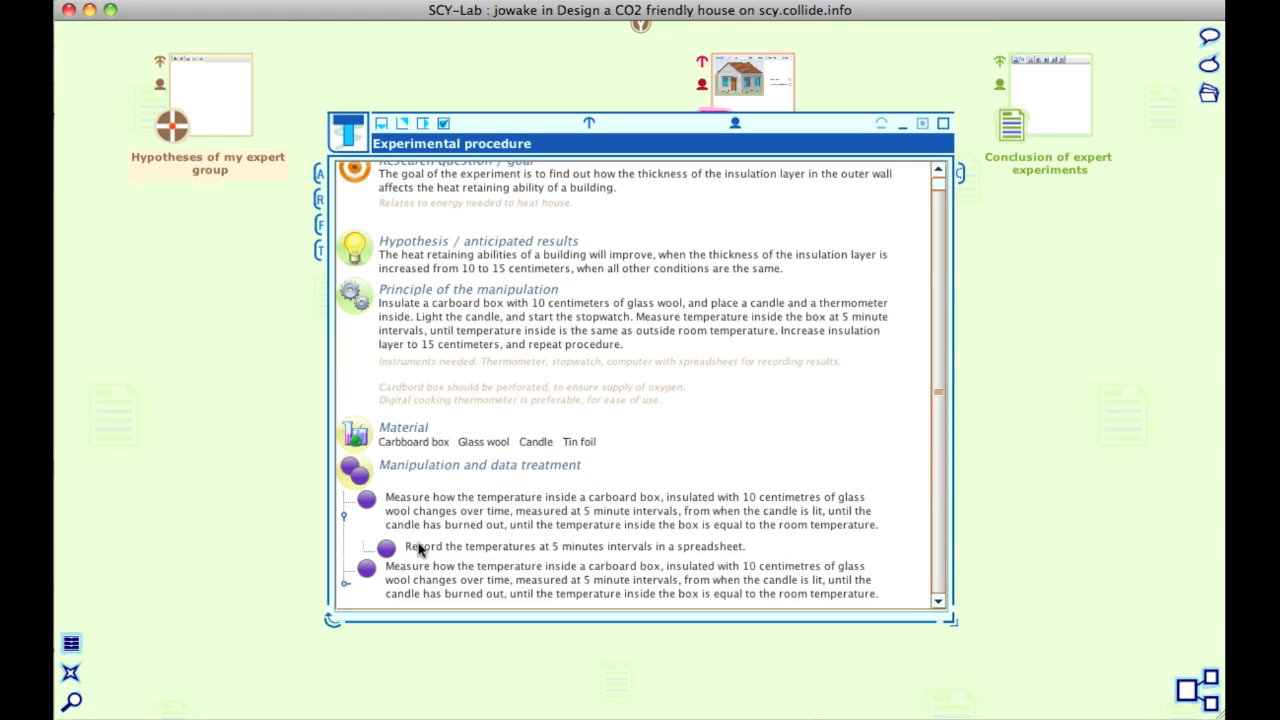
Copy the task for recording temperatures in a spreadsheet and paste it under the duplicated measuring task at the same level.
{"action": "right_click", "coordinate": [388, 555]}
{"action": "left_click", "coordinate": [386, 552]}
{"action": "right_click", "coordinate": [391, 558]}
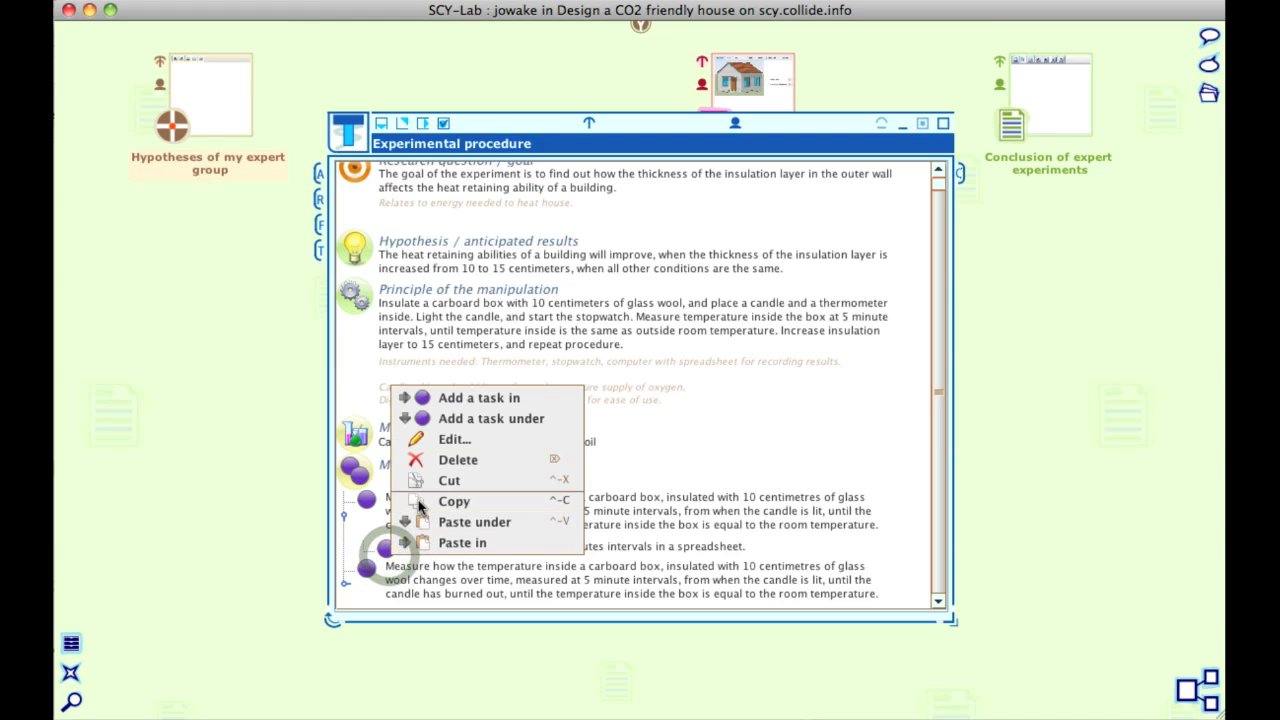
{"action": "left_click", "coordinate": [415, 501]}
{"action": "right_click", "coordinate": [367, 573]}
{"action": "left_click", "coordinate": [366, 570]}
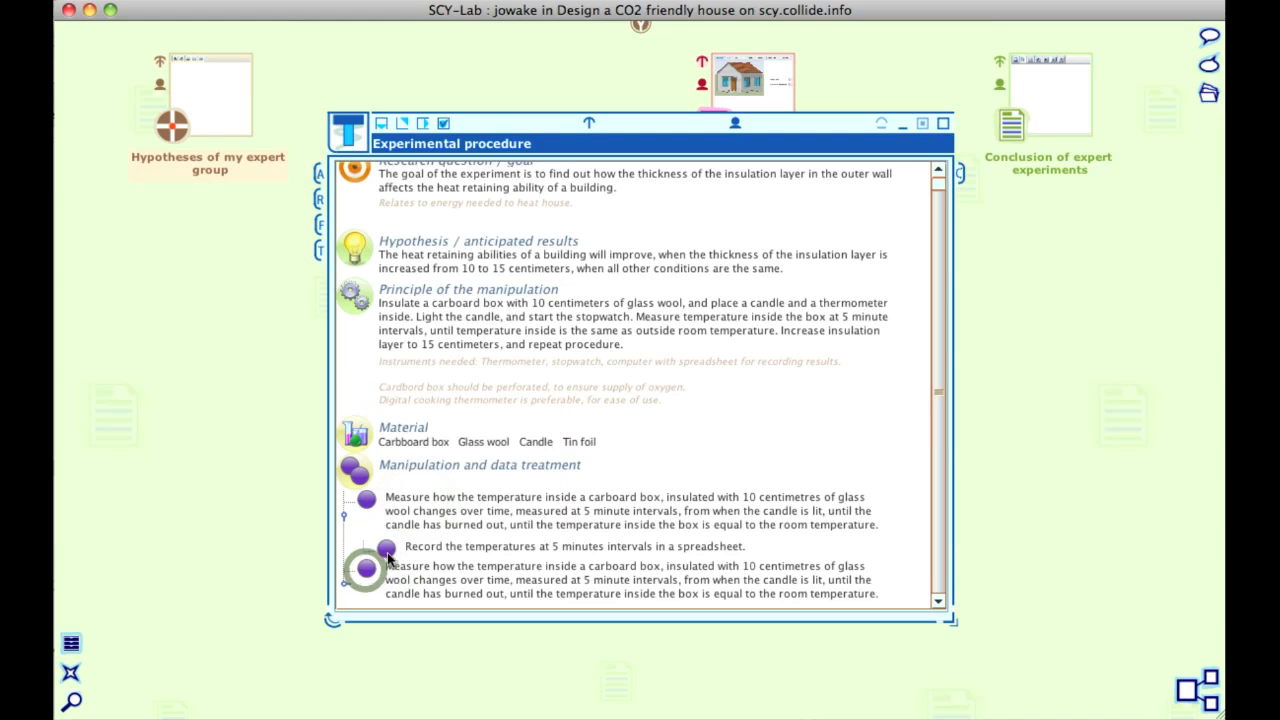
{"action": "right_click", "coordinate": [370, 574]}
{"action": "left_click", "coordinate": [368, 572]}
{"action": "right_click", "coordinate": [364, 570]}
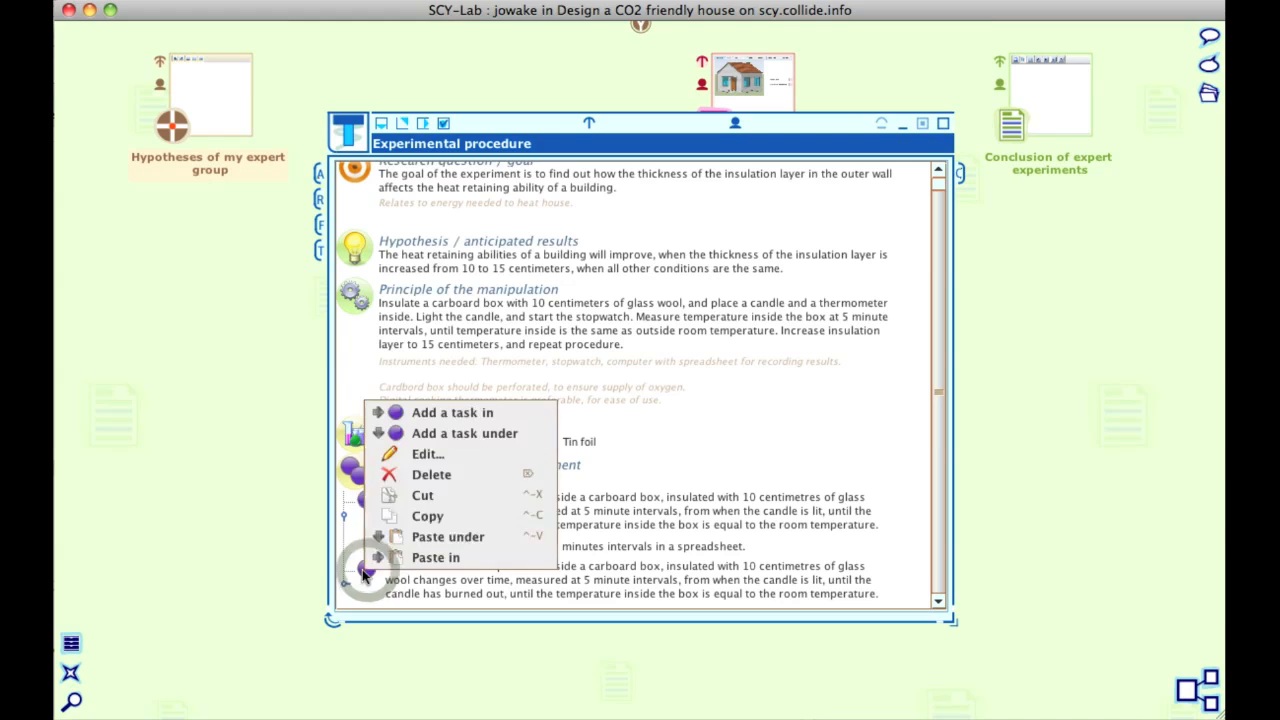
{"action": "left_click", "coordinate": [392, 556]}
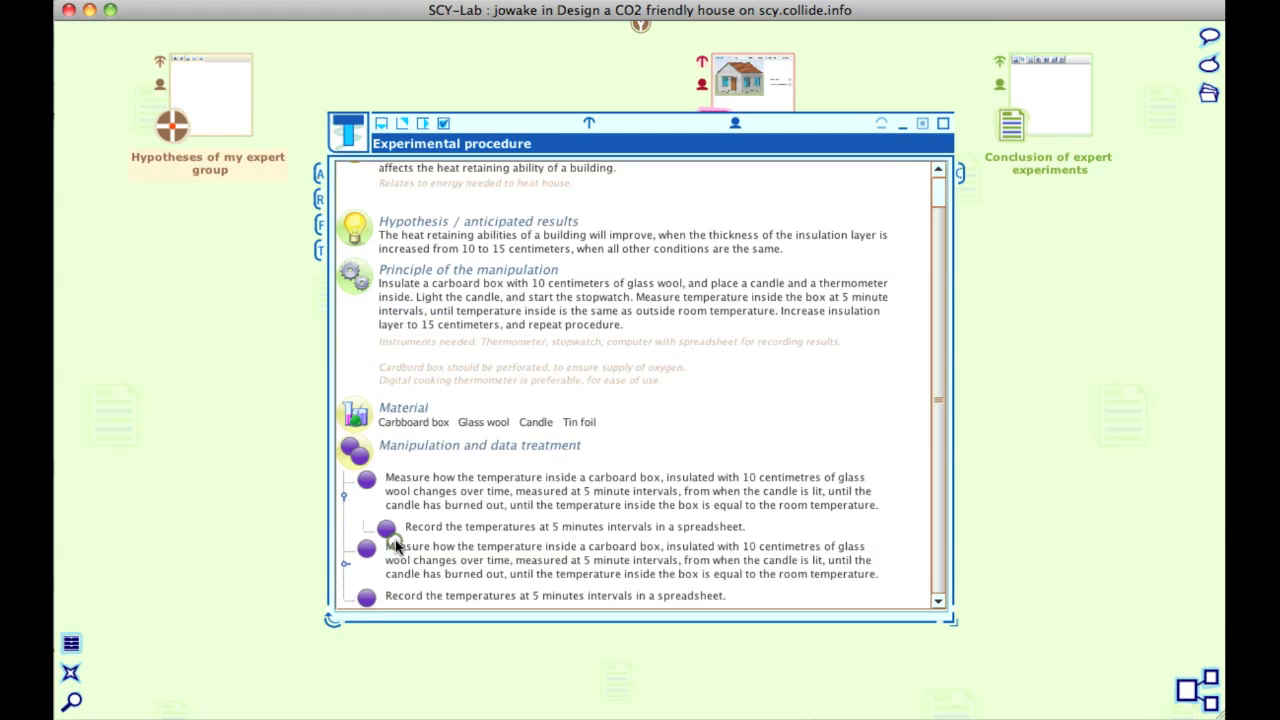
Change the glass wool insulation in the duplicated measuring task to 15 centimetres and save the procedure.
{"action": "right_click", "coordinate": [634, 556]}
{"action": "left_click", "coordinate": [633, 558]}
{"action": "right_click", "coordinate": [639, 564]}
{"action": "left_click", "coordinate": [639, 566]}
{"action": "right_click", "coordinate": [623, 555]}
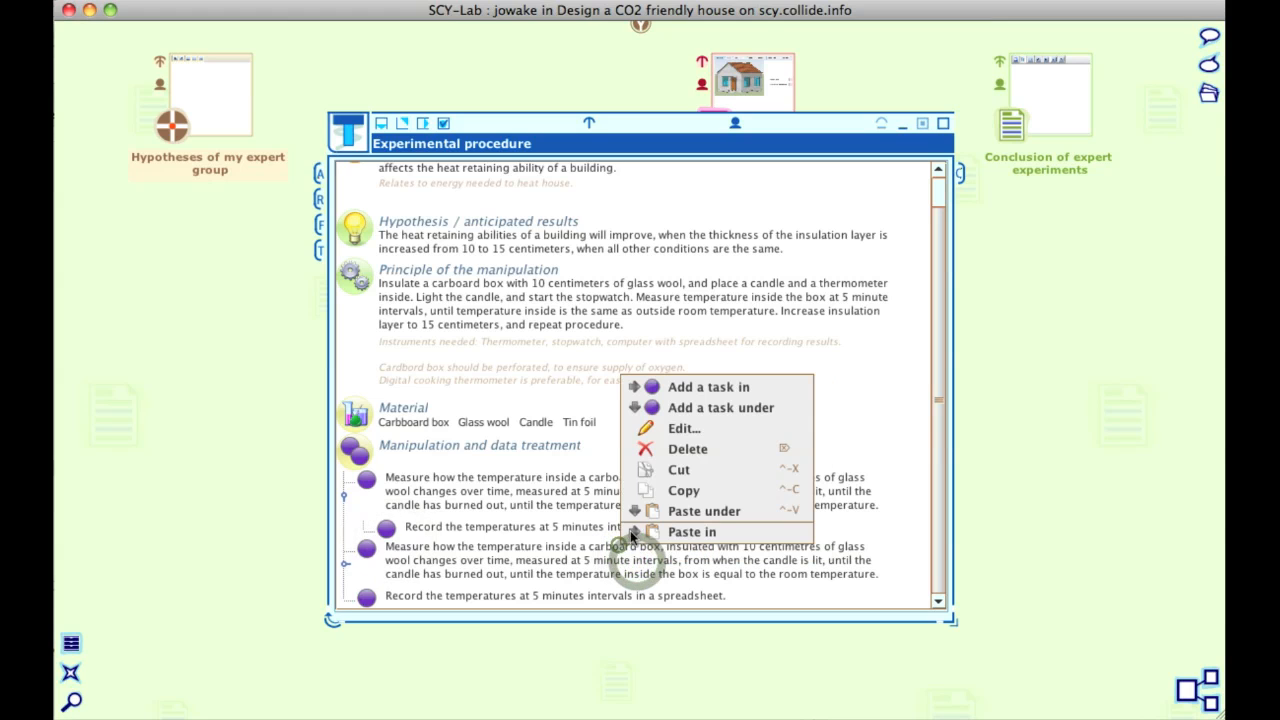
{"action": "left_click", "coordinate": [651, 433]}
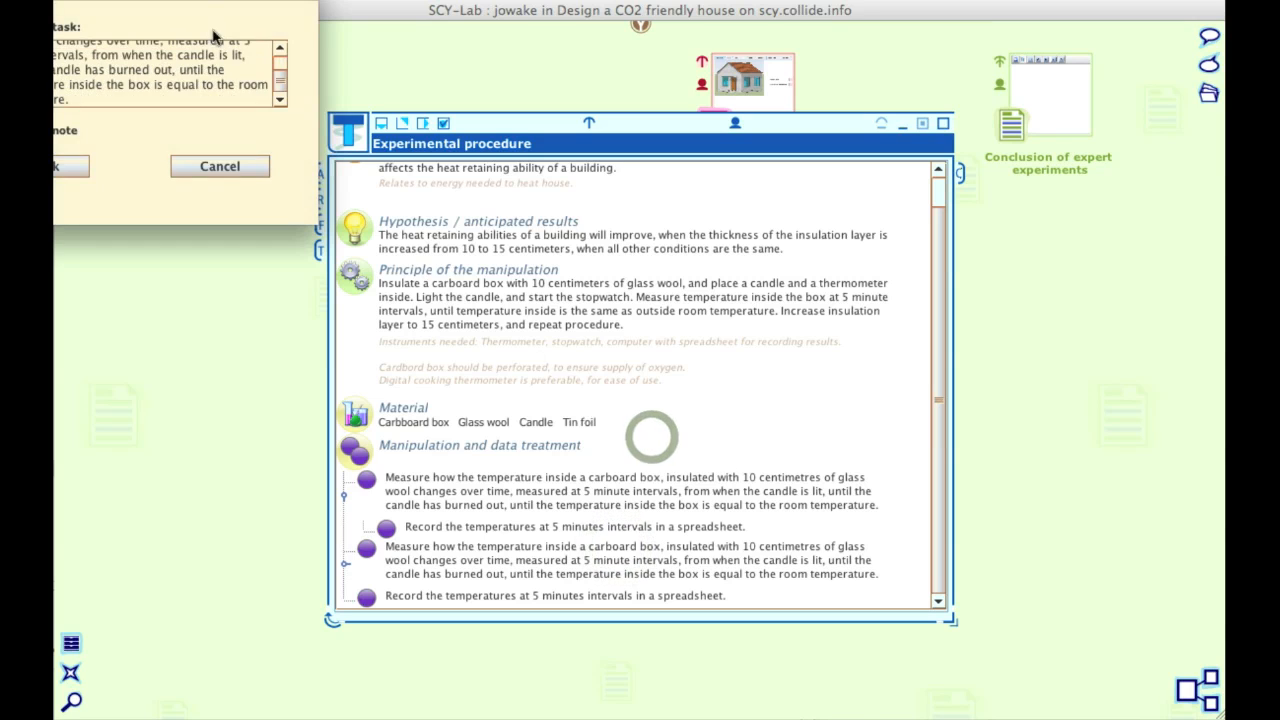
{"action": "left_click_drag", "start_coordinate": [430, 162], "coordinate": [509, 211]}
{"action": "left_click_drag", "start_coordinate": [581, 302], "coordinate": [580, 294]}
{"action": "left_click", "coordinate": [476, 278]}
{"action": "key", "text": "BackSpace"}
{"action": "type", "text": "5 centimetres of"}
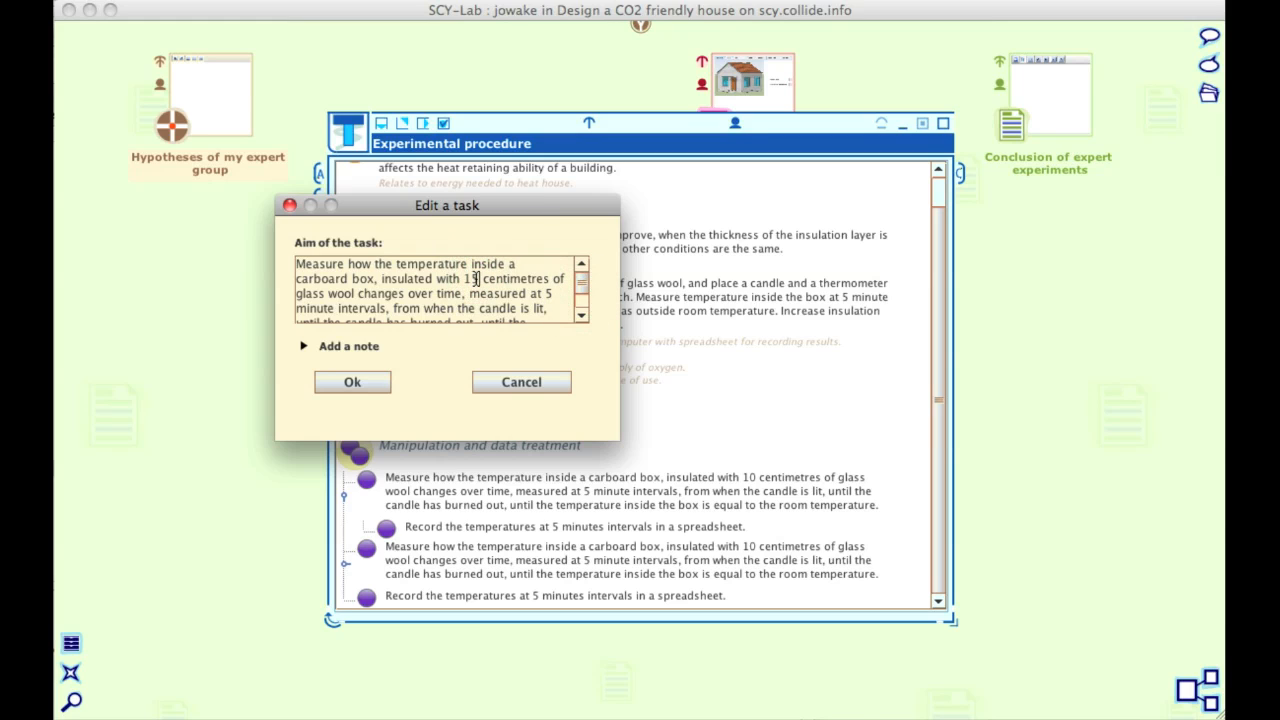
{"action": "left_click", "coordinate": [352, 383]}
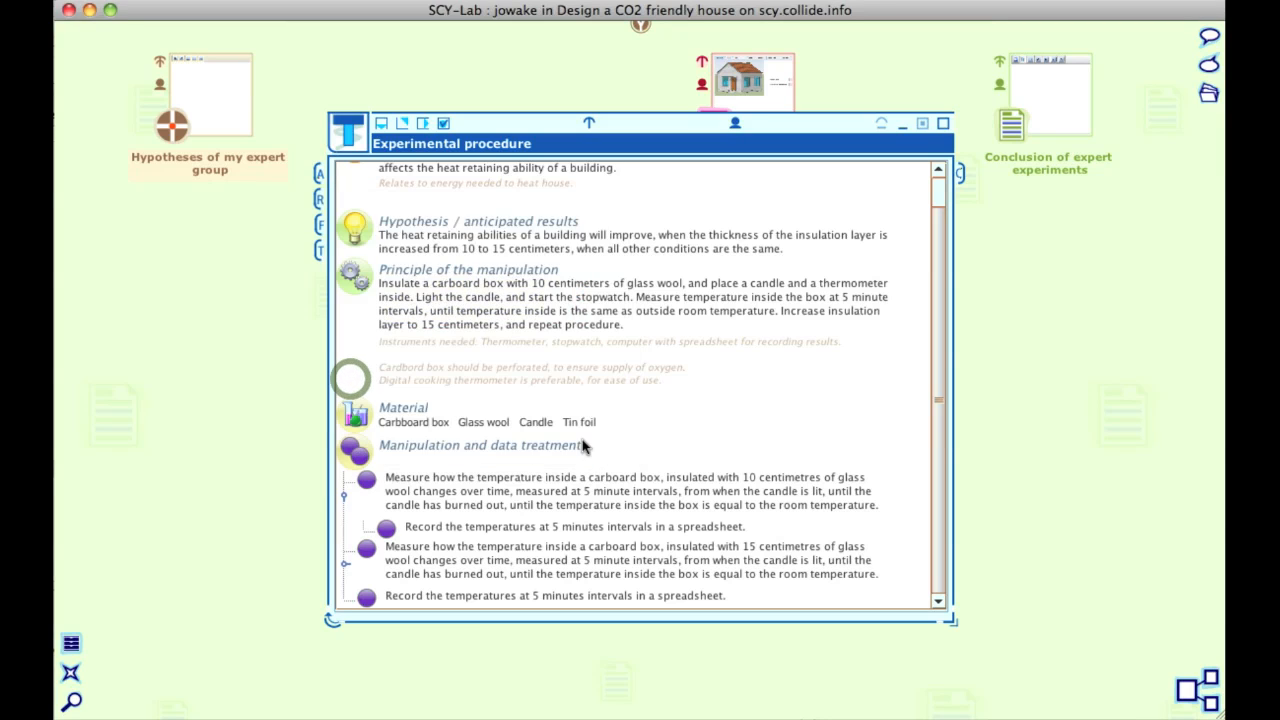
{"action": "left_click", "coordinate": [381, 122]}
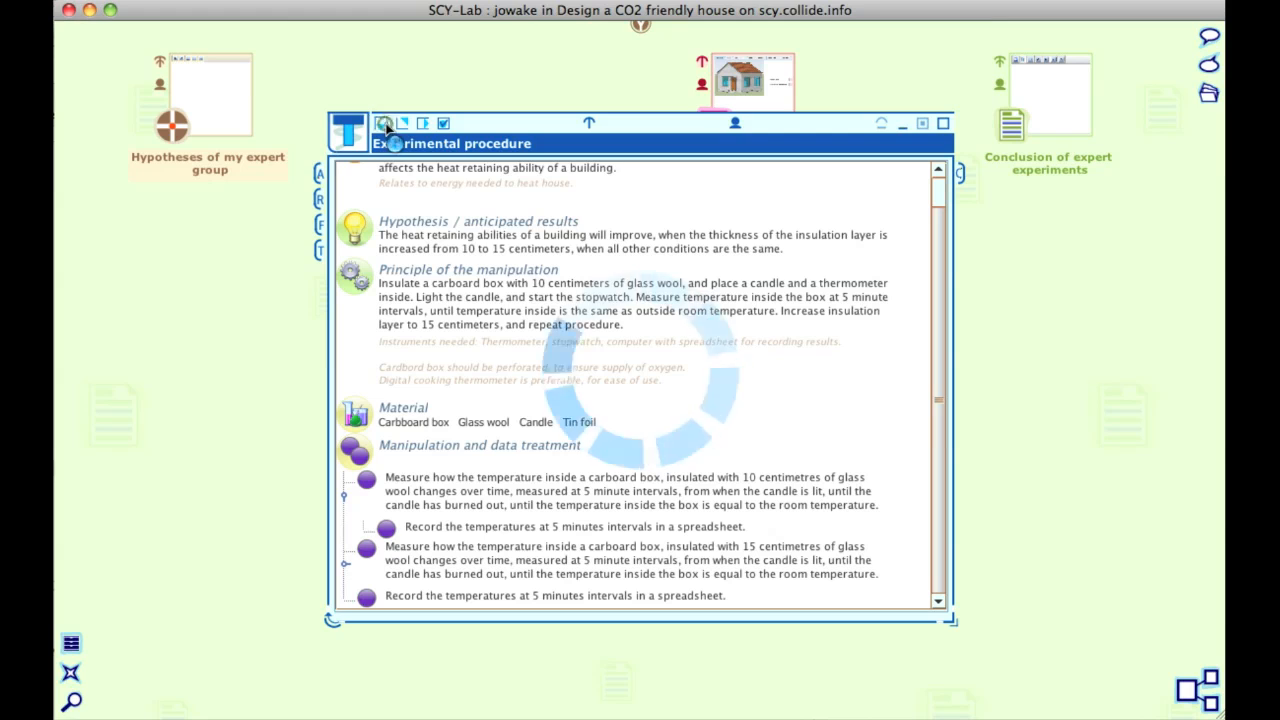